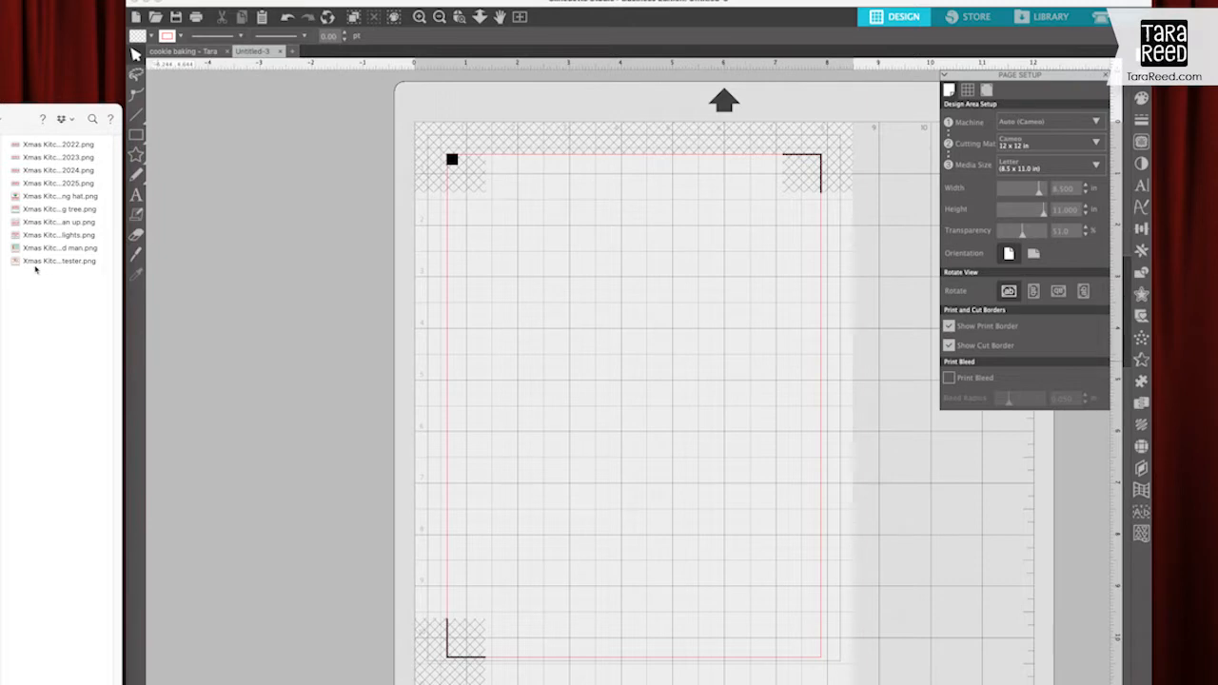
# - Place the Xmas Kitch Crew - taste tester.png image near the page's upper-left registration mark and scale it to about 2.04 in wide
pyautogui.moveTo(42, 263); pyautogui.dragTo(576, 320)
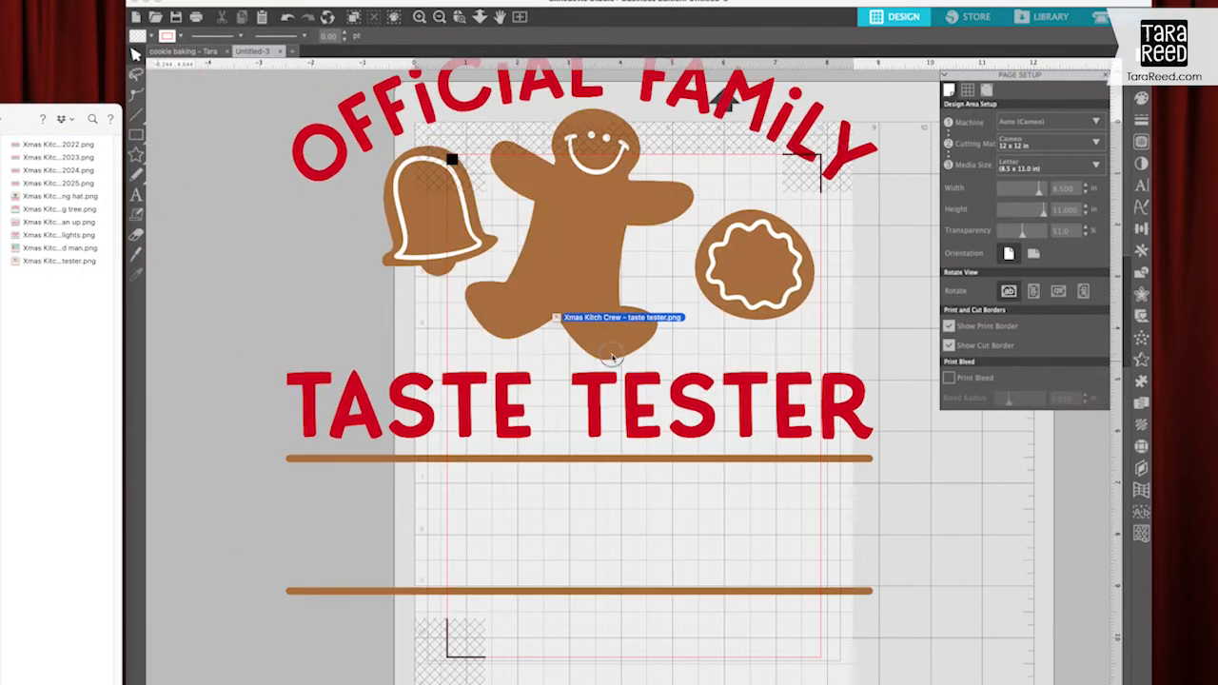
pyautogui.click(663, 396)
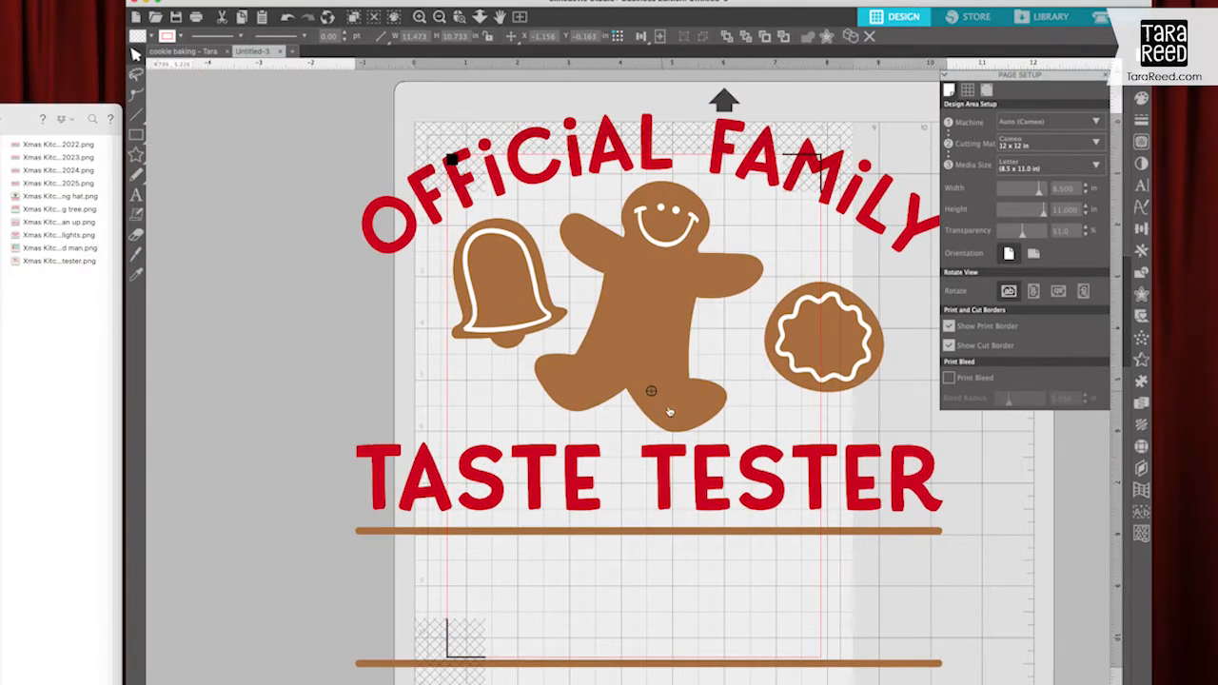
pyautogui.moveTo(352, 673); pyautogui.dragTo(772, 280)
pyautogui.moveTo(867, 205); pyautogui.dragTo(580, 263)
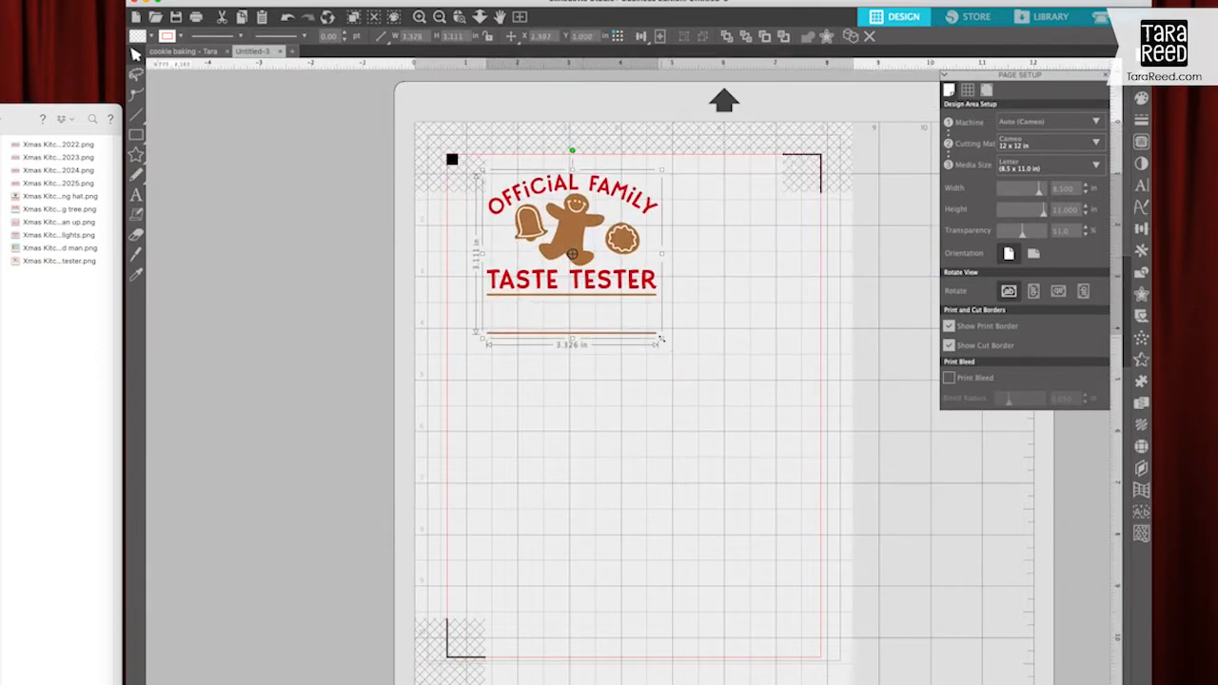
pyautogui.moveTo(656, 333); pyautogui.dragTo(612, 295)
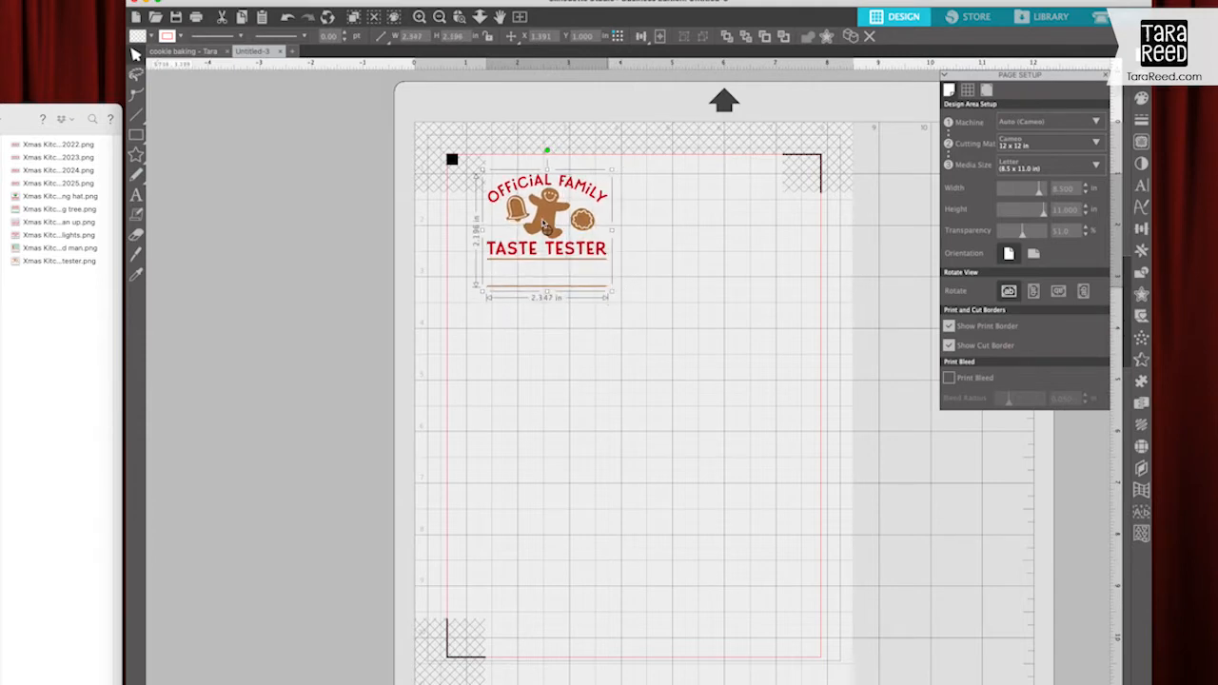
pyautogui.moveTo(550, 217); pyautogui.dragTo(552, 213)
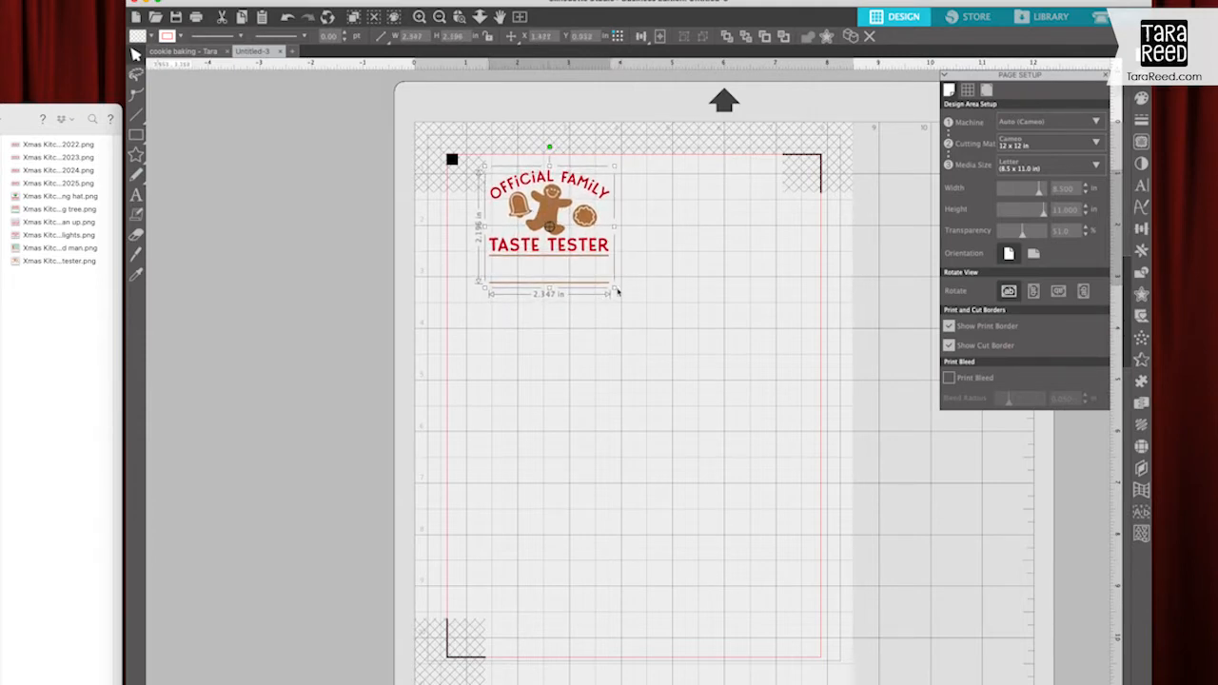
pyautogui.moveTo(614, 288); pyautogui.dragTo(595, 277)
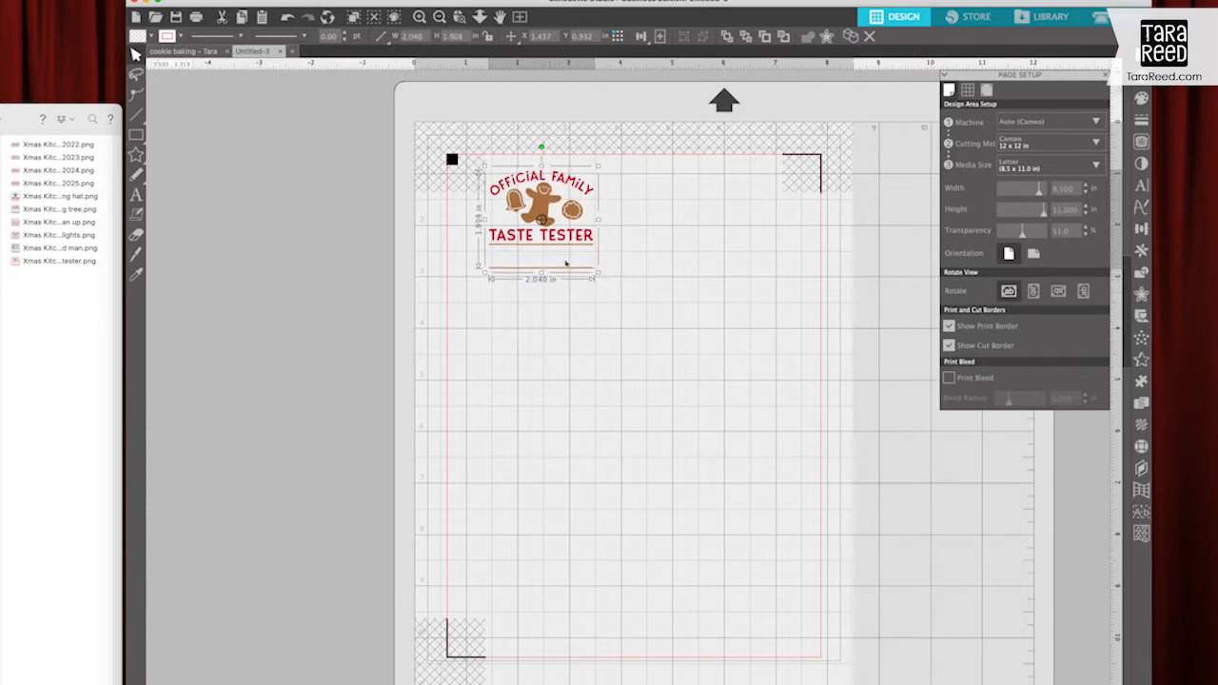
pyautogui.click(564, 340)
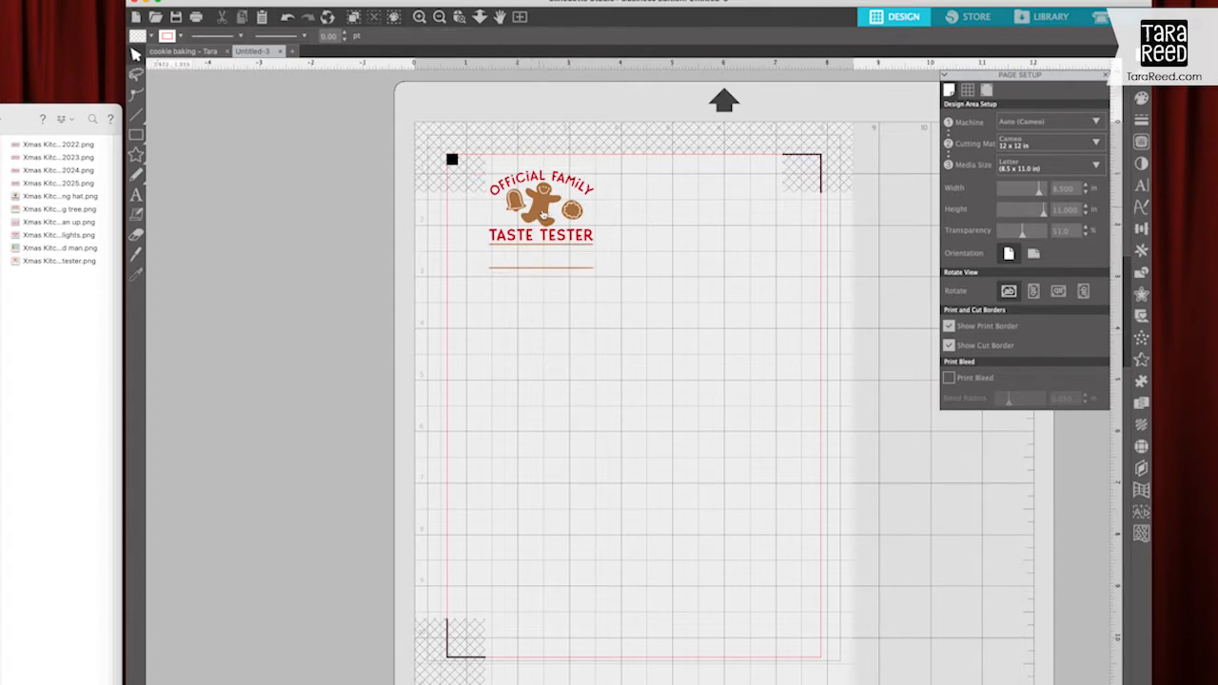
# - Add the gingerbread man Christmas Kitchen Crew Member image, shrink it to about 2 in and place it beside the taste tester design
pyautogui.moveTo(46, 249); pyautogui.dragTo(684, 423)
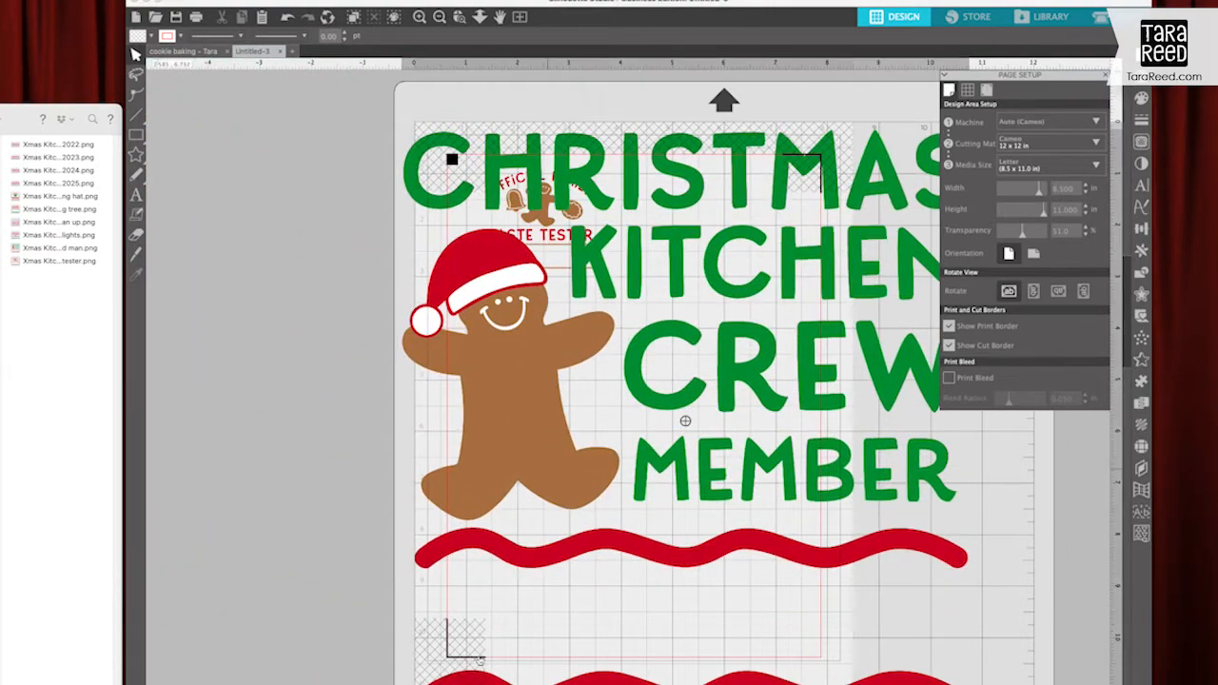
pyautogui.moveTo(398, 684); pyautogui.dragTo(780, 306)
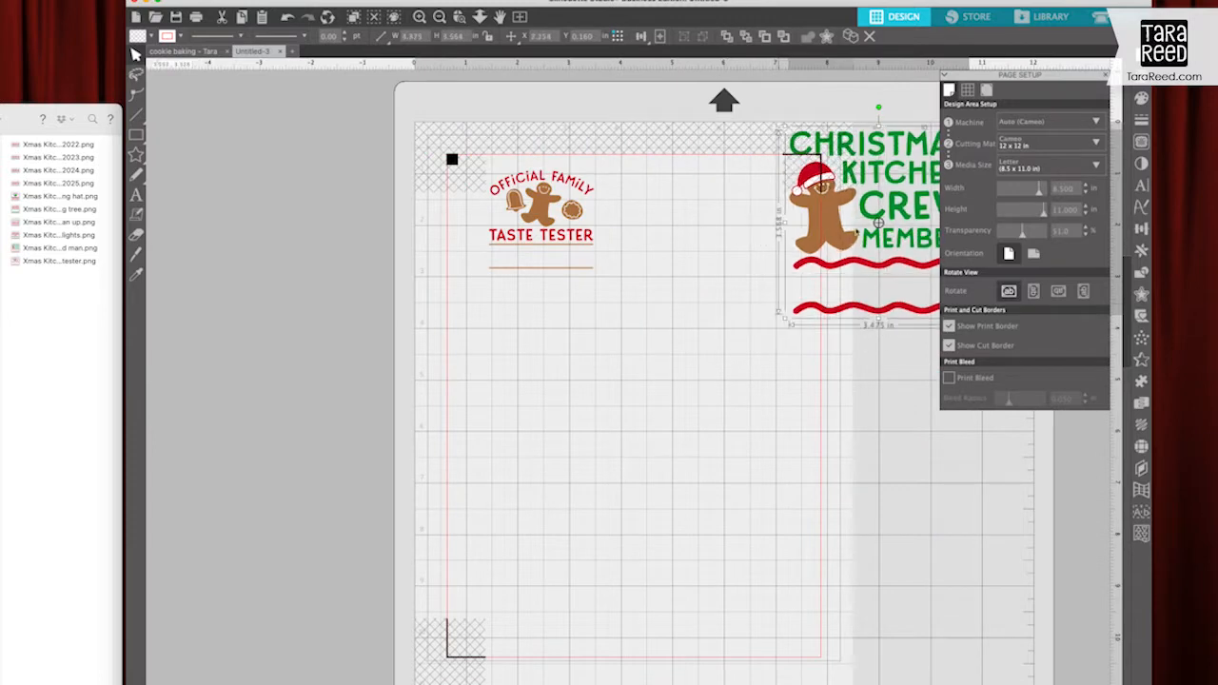
pyautogui.moveTo(853, 232); pyautogui.dragTo(678, 255)
pyautogui.moveTo(800, 358); pyautogui.dragTo(716, 249)
# - Add the Christmas Kitchen Crew lights image, scale it to about 2 in wide and place it below the taste tester design
pyautogui.moveTo(59, 234); pyautogui.dragTo(630, 473)
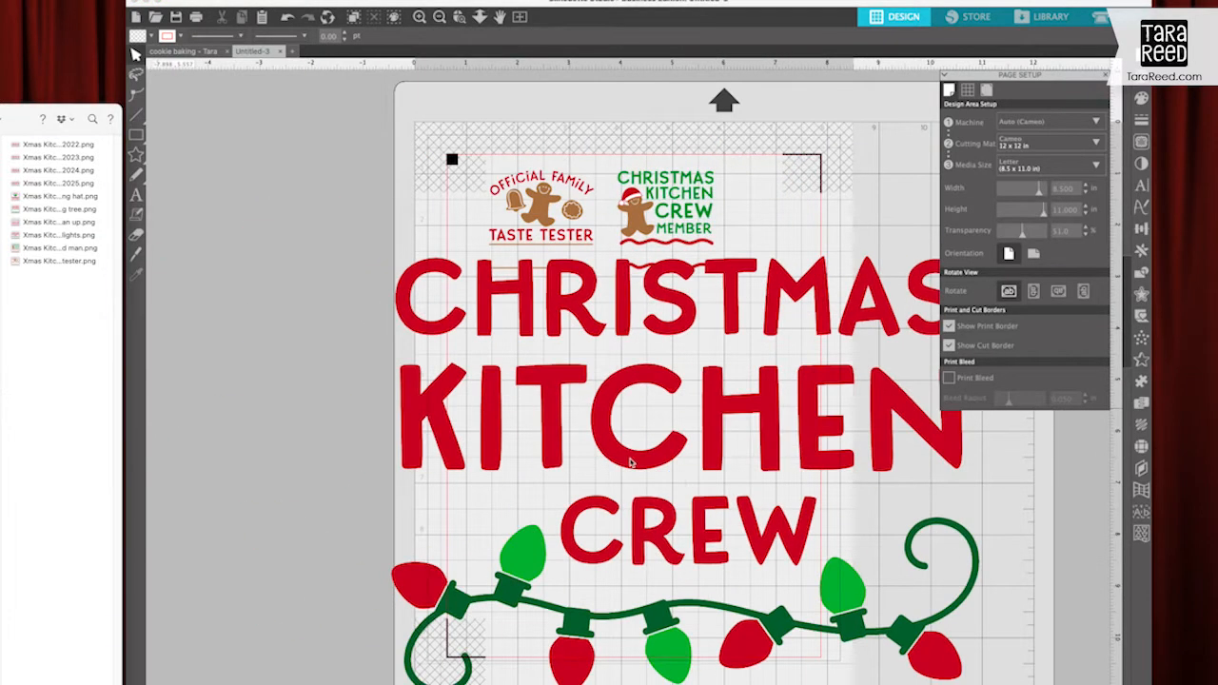
pyautogui.moveTo(383, 678); pyautogui.dragTo(814, 364)
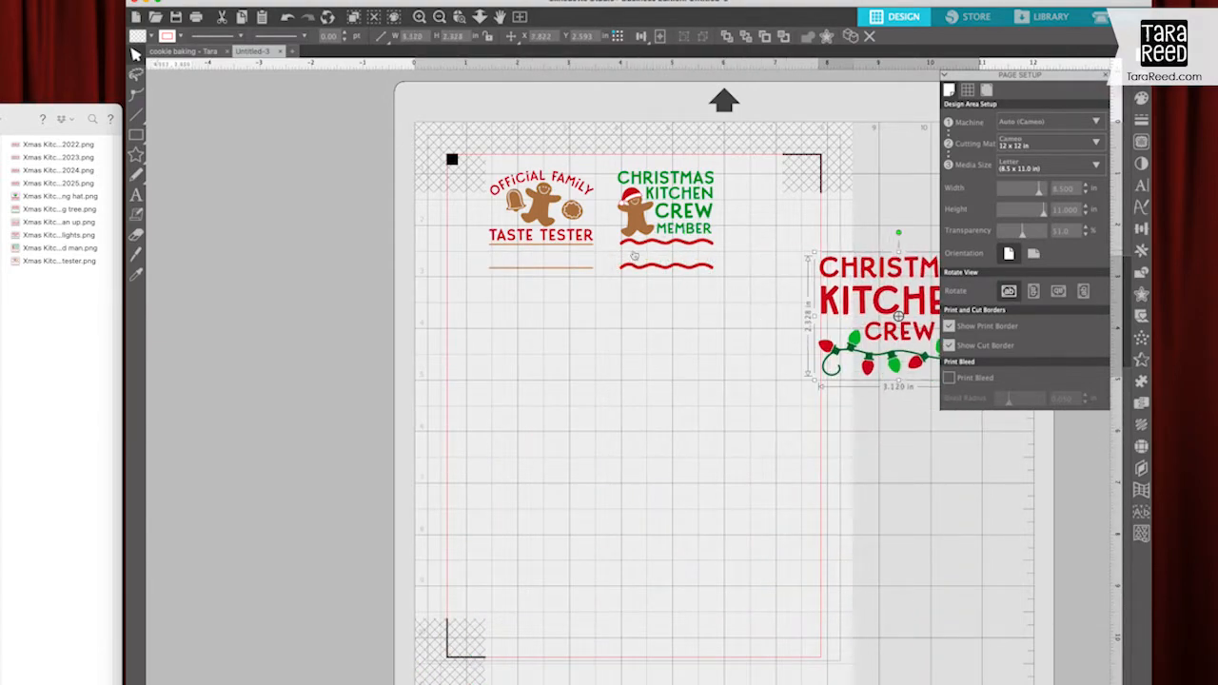
pyautogui.moveTo(818, 320); pyautogui.dragTo(463, 351)
pyautogui.moveTo(628, 409); pyautogui.dragTo(582, 380)
pyautogui.moveTo(509, 325); pyautogui.dragTo(504, 325)
pyautogui.click(537, 423)
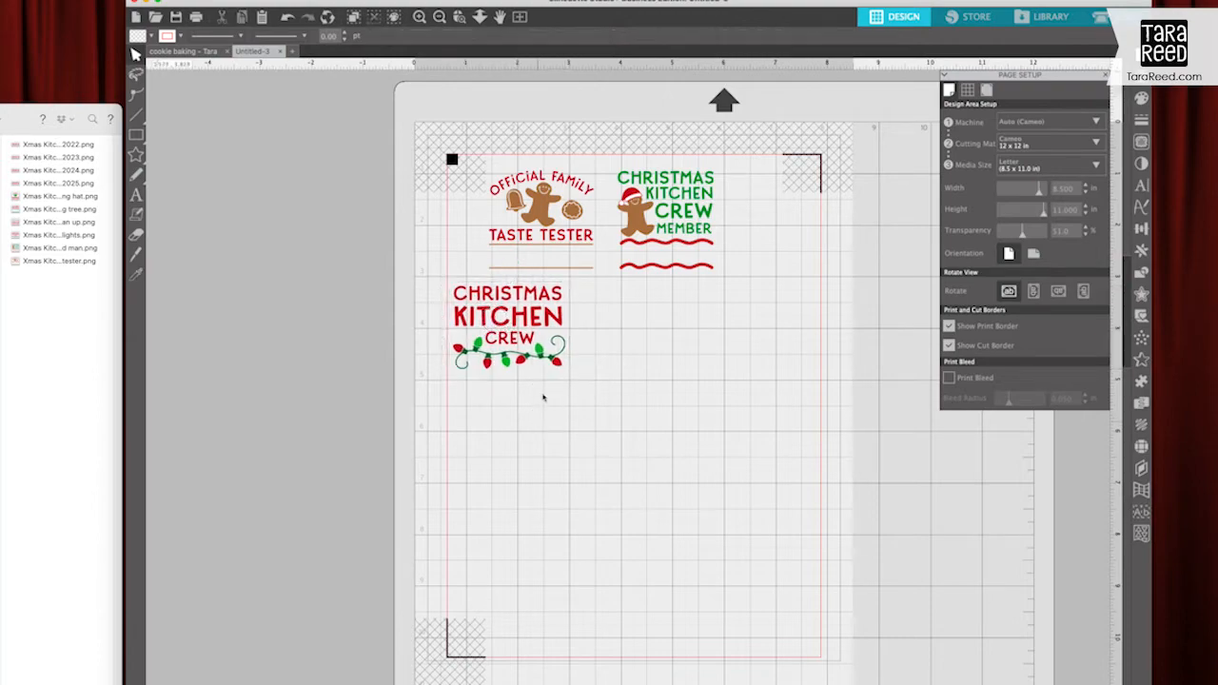
# - Add the Christmas Clean Up Crew Member image, shrink it, rotate it a quarter turn clockwise and fit it along the right cut border
pyautogui.click(51, 362)
pyautogui.moveTo(48, 225); pyautogui.dragTo(709, 550)
pyautogui.click(712, 551)
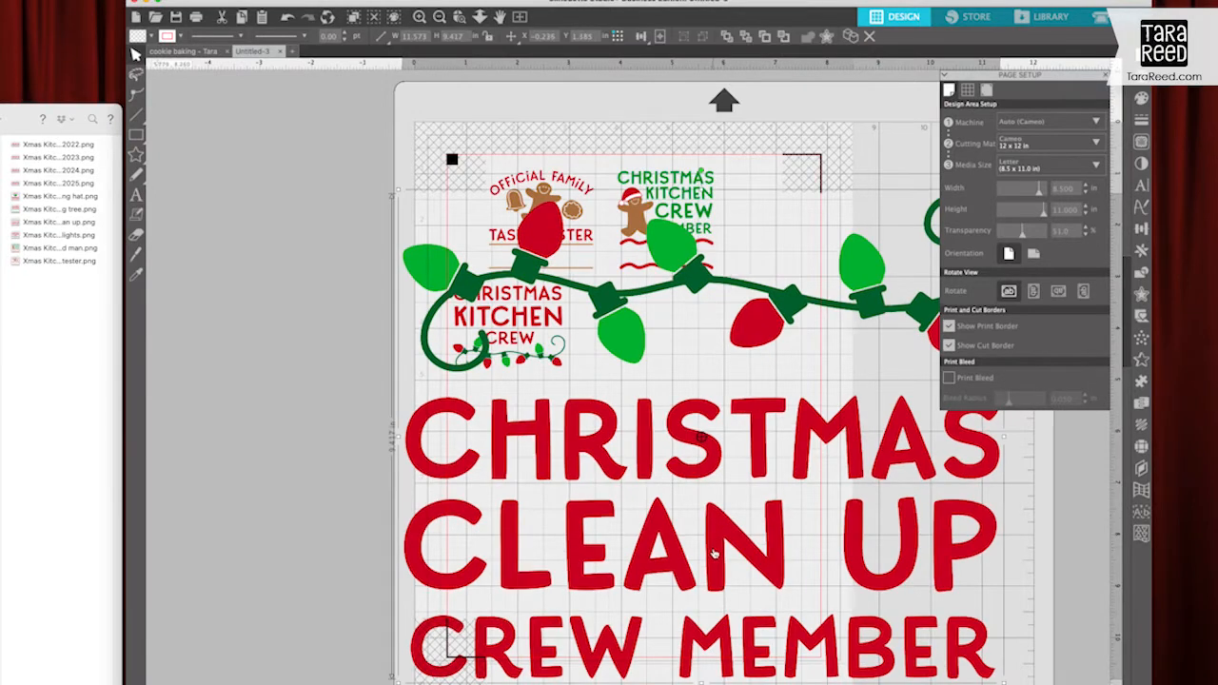
pyautogui.moveTo(482, 628); pyautogui.dragTo(881, 317)
pyautogui.moveTo(909, 273); pyautogui.dragTo(761, 314)
pyautogui.moveTo(814, 194); pyautogui.dragTo(803, 268)
pyautogui.click(770, 354)
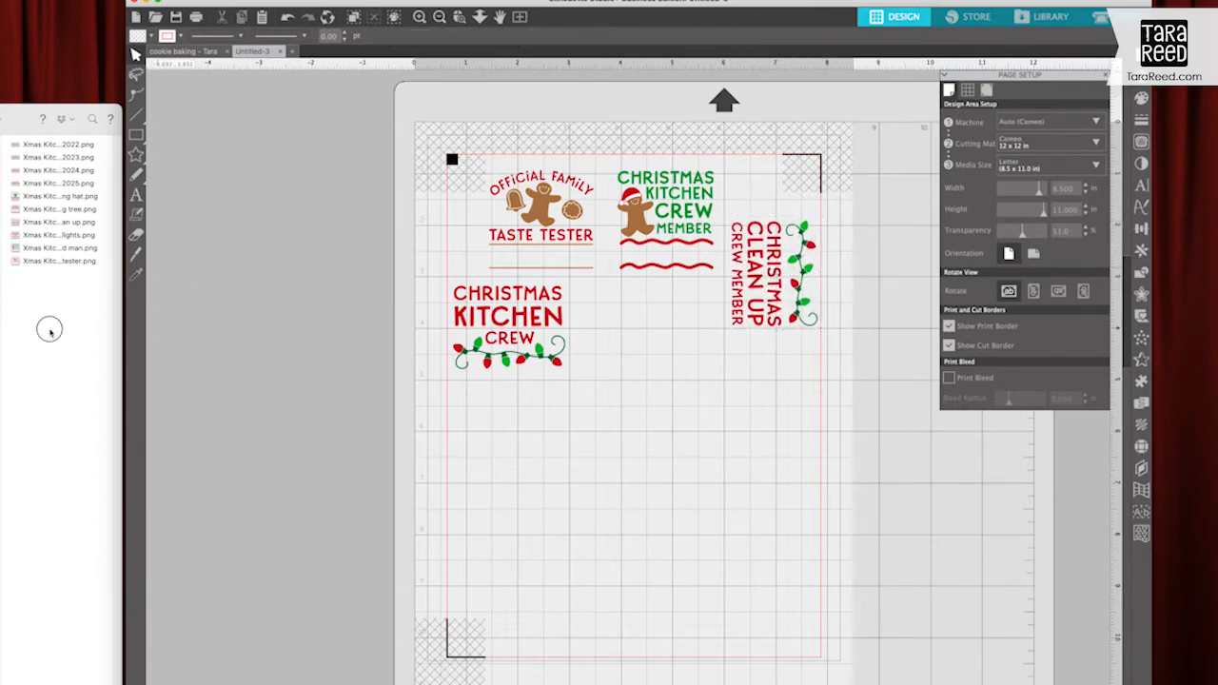
# - Add the Xmas Kitch Crew - baking tree.png image, shrink it to about 2 in and place it below the gingerbread man design
pyautogui.moveTo(38, 208); pyautogui.dragTo(657, 487)
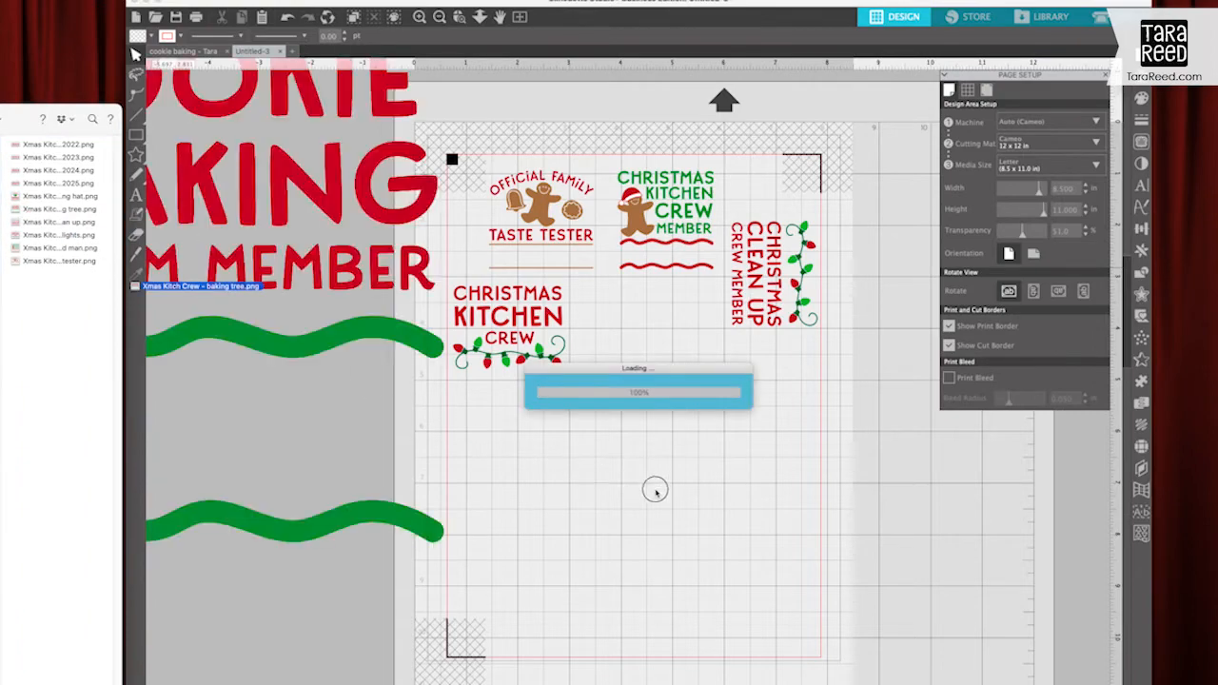
pyautogui.moveTo(380, 235); pyautogui.dragTo(854, 649)
pyautogui.moveTo(908, 678); pyautogui.dragTo(651, 321)
# - Add the Christmas Baking Crew Member chef hat image, shrink it and place it below the rotated Clean Up design
pyautogui.moveTo(59, 196); pyautogui.dragTo(691, 468)
pyautogui.moveTo(401, 198); pyautogui.dragTo(887, 650)
pyautogui.moveTo(937, 682); pyautogui.dragTo(772, 384)
pyautogui.click(520, 406)
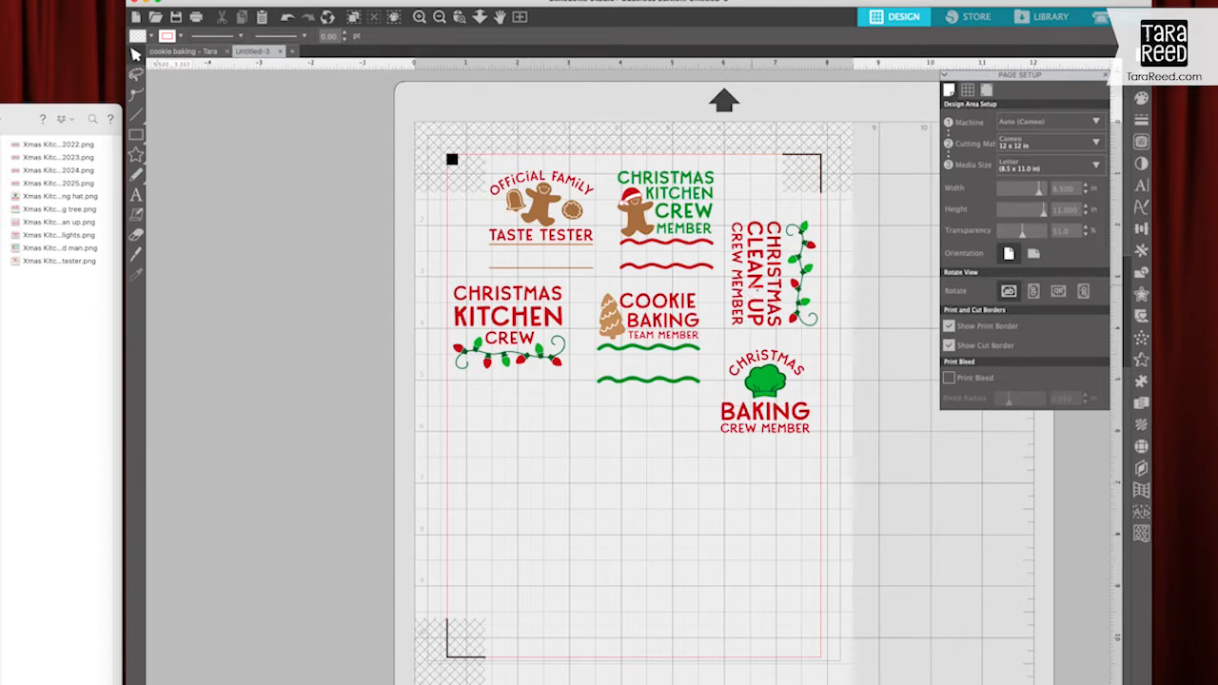
# - Duplicate the rotated Clean Up Crew Member design, turn the copy upright and place it below the Christmas Kitchen Crew design
pyautogui.moveTo(751, 285); pyautogui.dragTo(514, 460)
pyautogui.moveTo(598, 453); pyautogui.dragTo(534, 392)
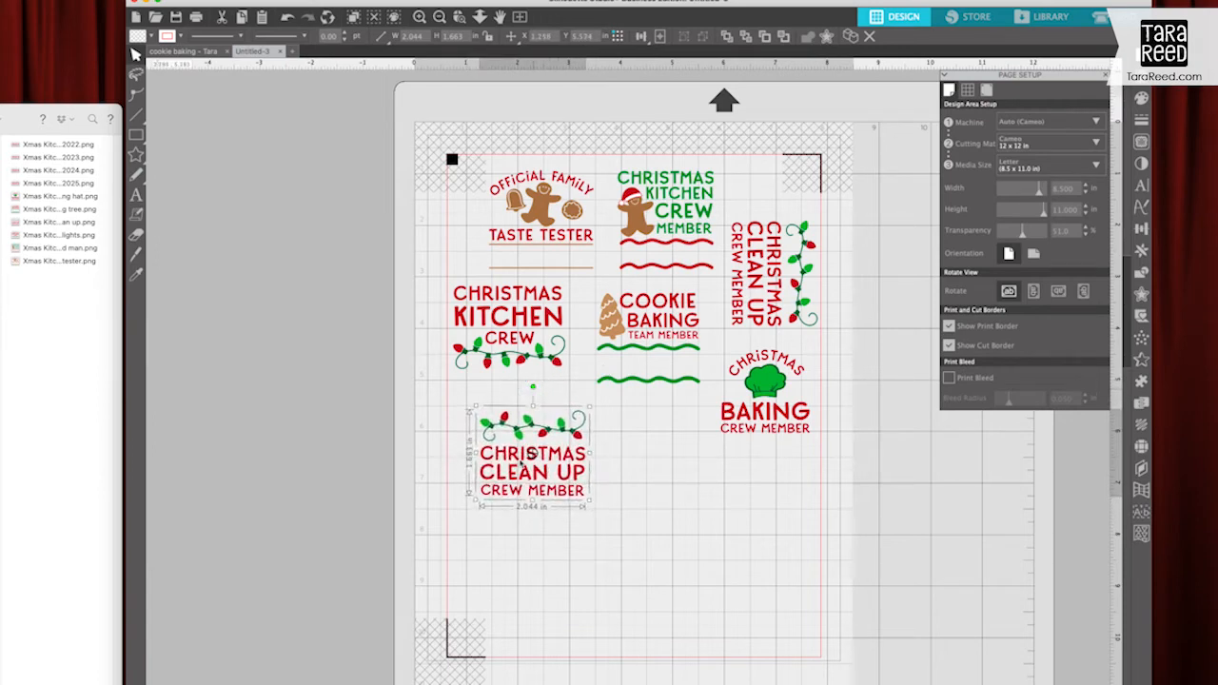
pyautogui.moveTo(523, 456); pyautogui.dragTo(505, 468)
pyautogui.click(531, 558)
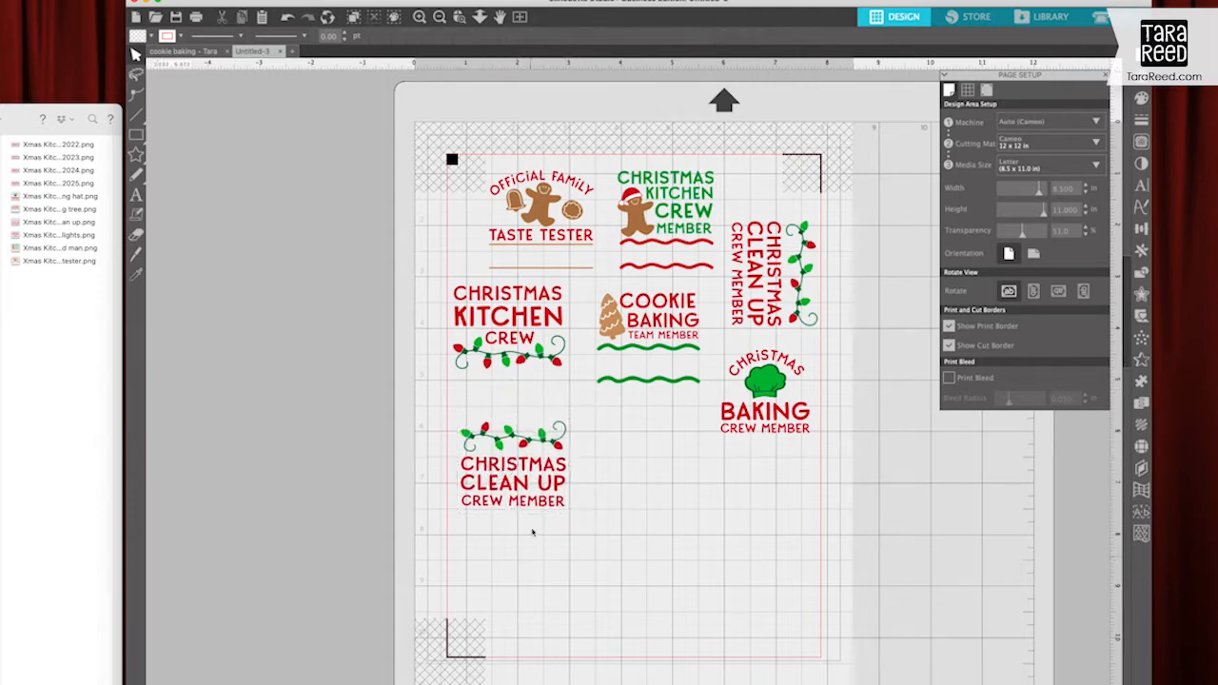
# - Add a text object with a person's first name below the Christmas Kitchen Crew design
pyautogui.click(136, 194)
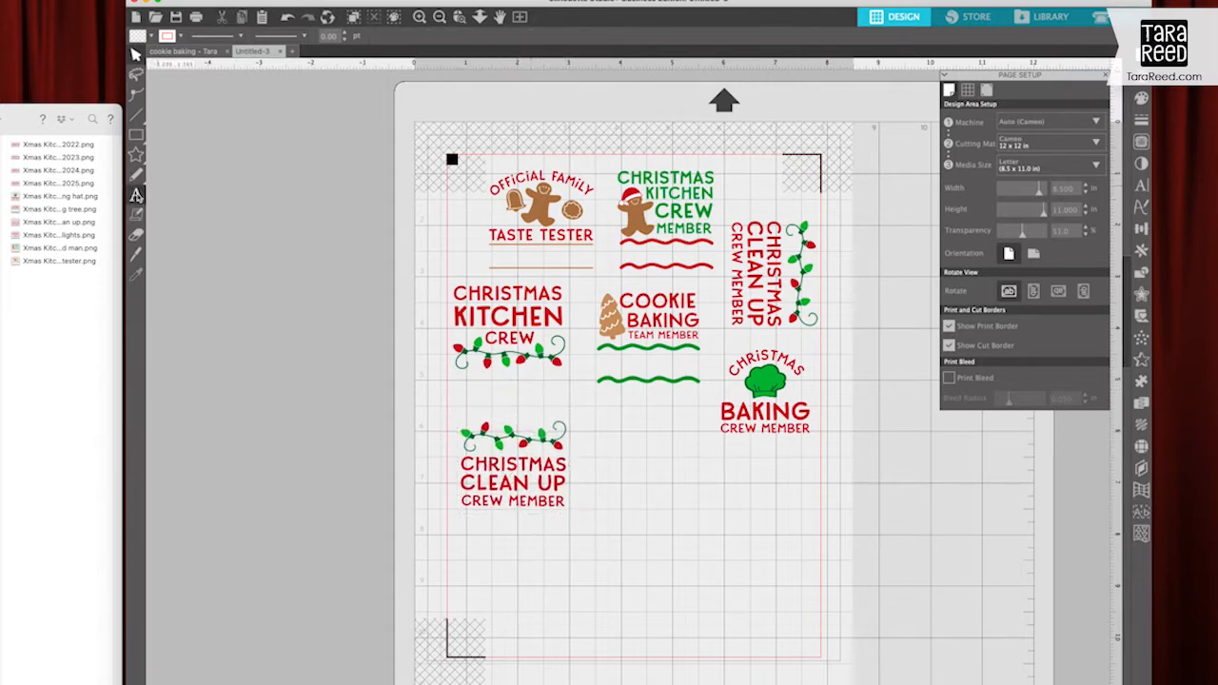
pyautogui.click(478, 390)
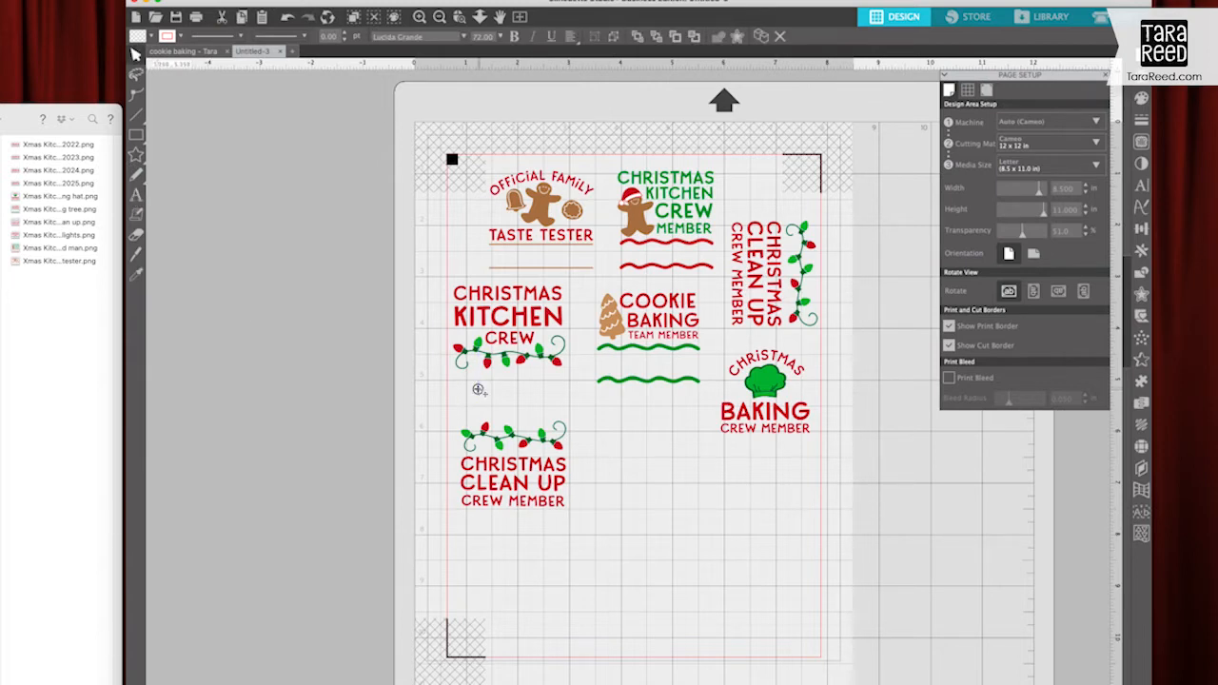
pyautogui.write('Craig')
# - Set the font of the whole name text to Argyle Socks
pyautogui.press('super+a')
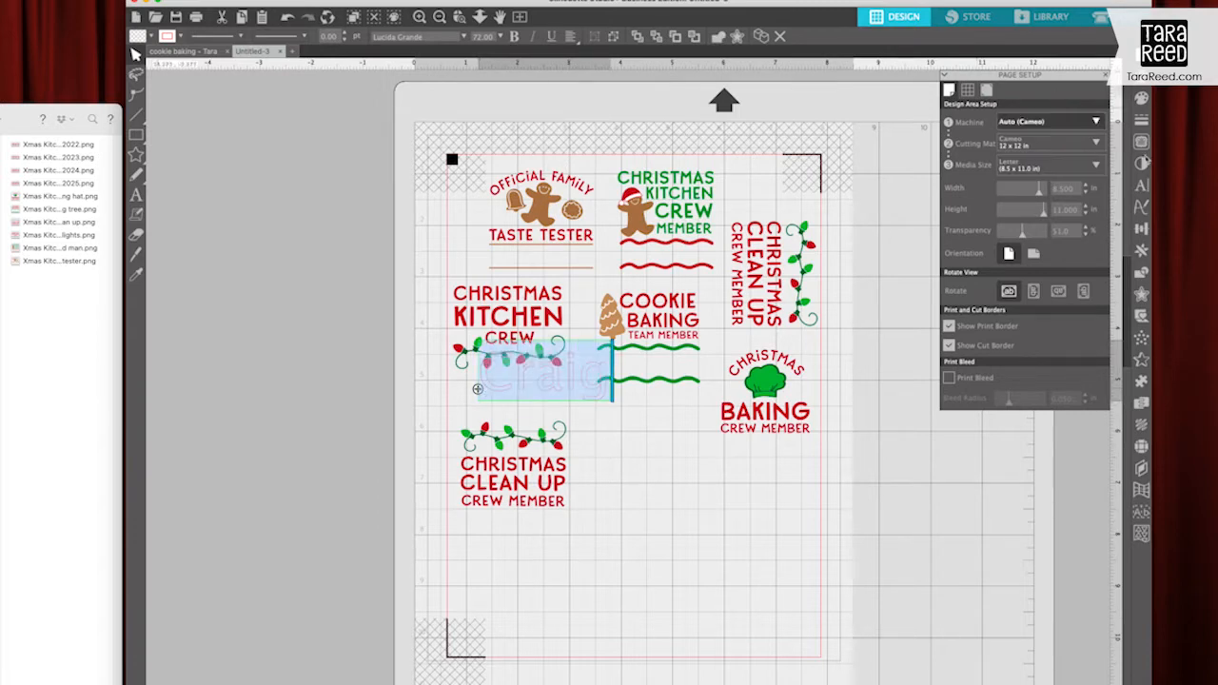
pyautogui.click(1142, 187)
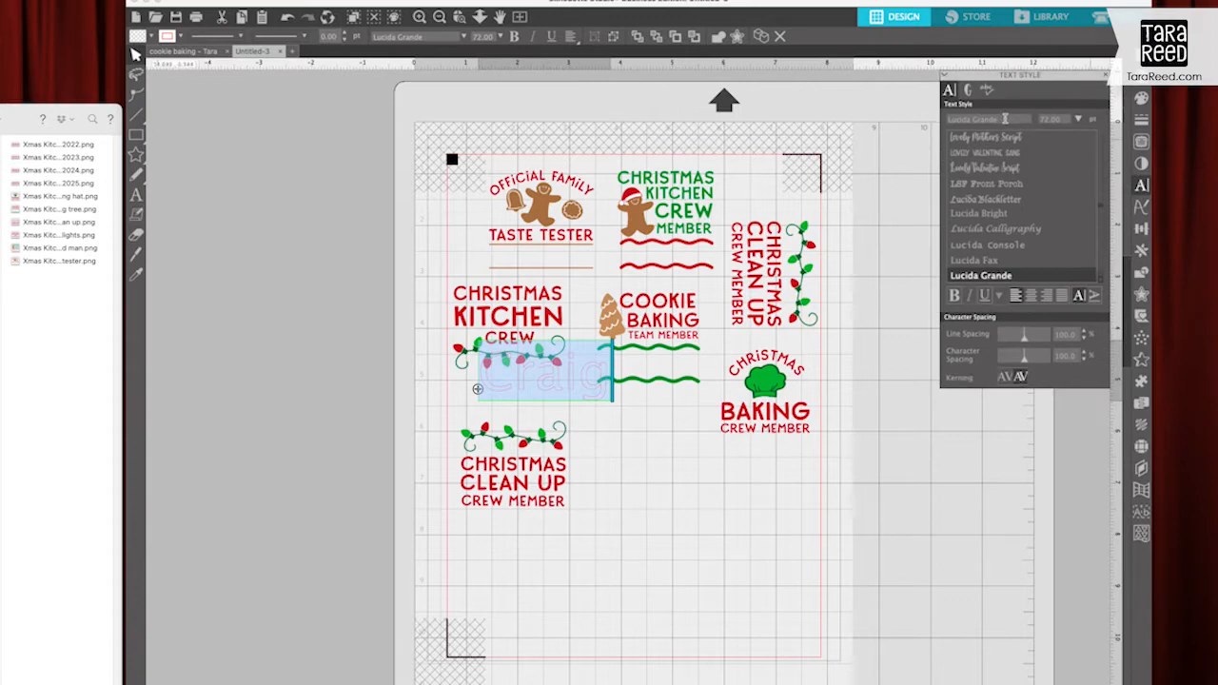
pyautogui.click(980, 121)
pyautogui.write('argy')
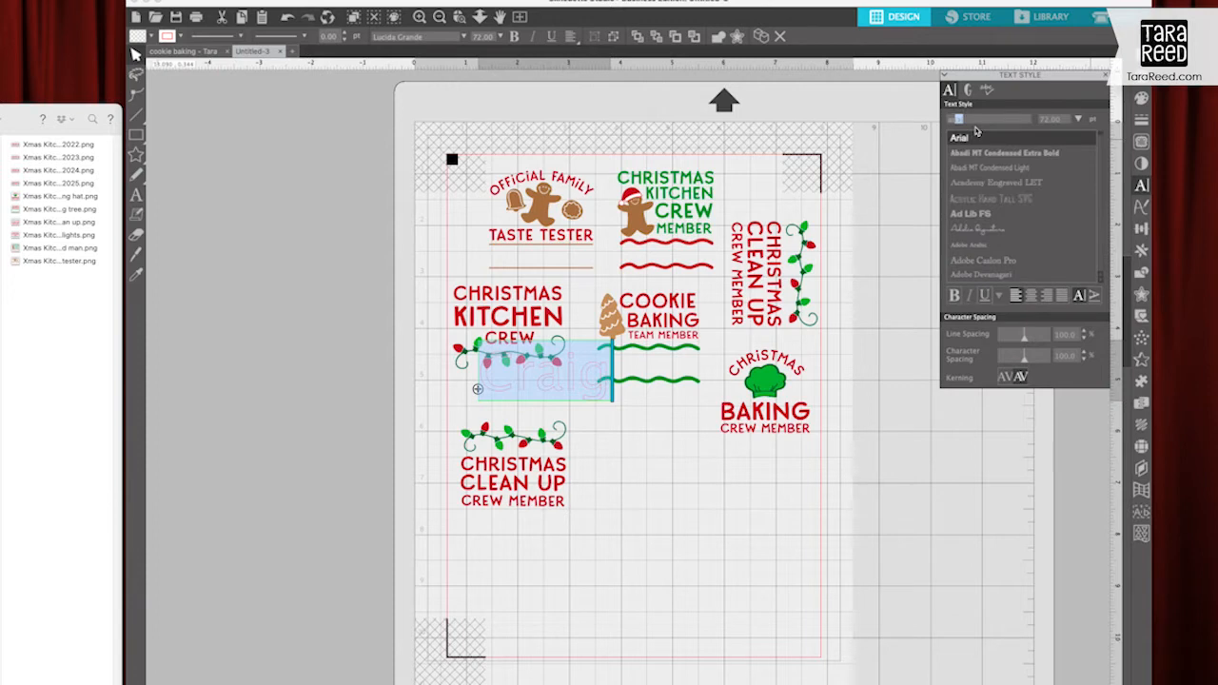
pyautogui.click(985, 276)
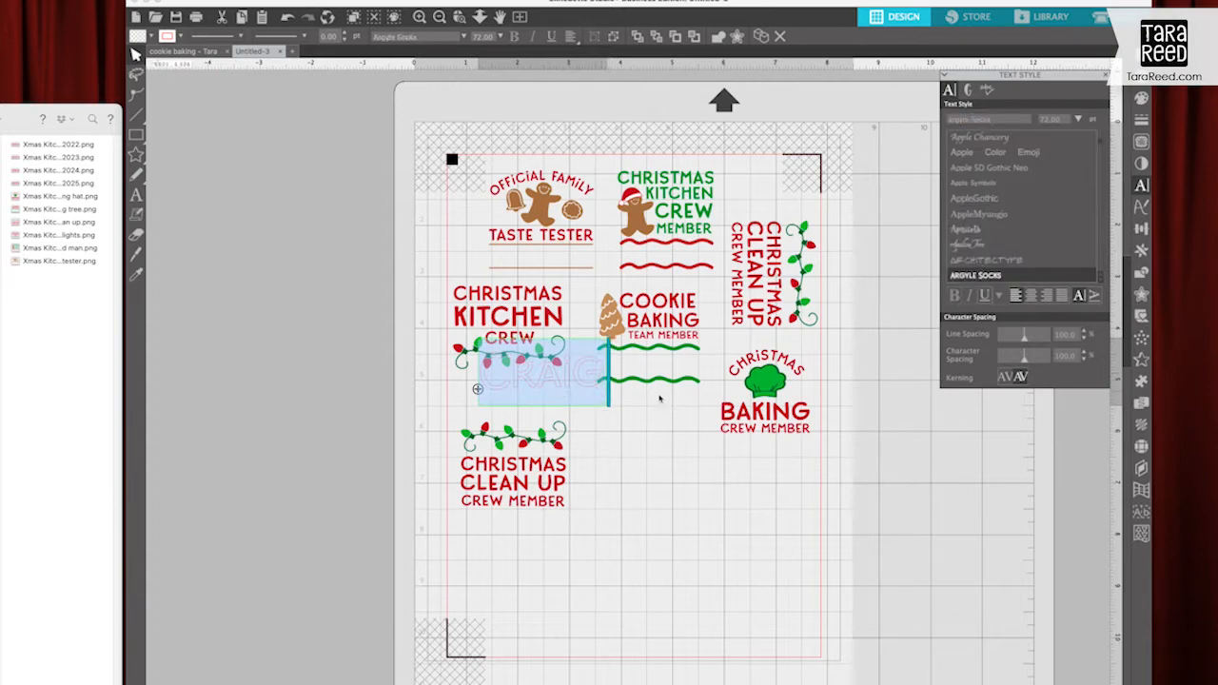
# - Fill the name text with the dark green sampled from the string of lights, and finish text editing
pyautogui.click(1142, 98)
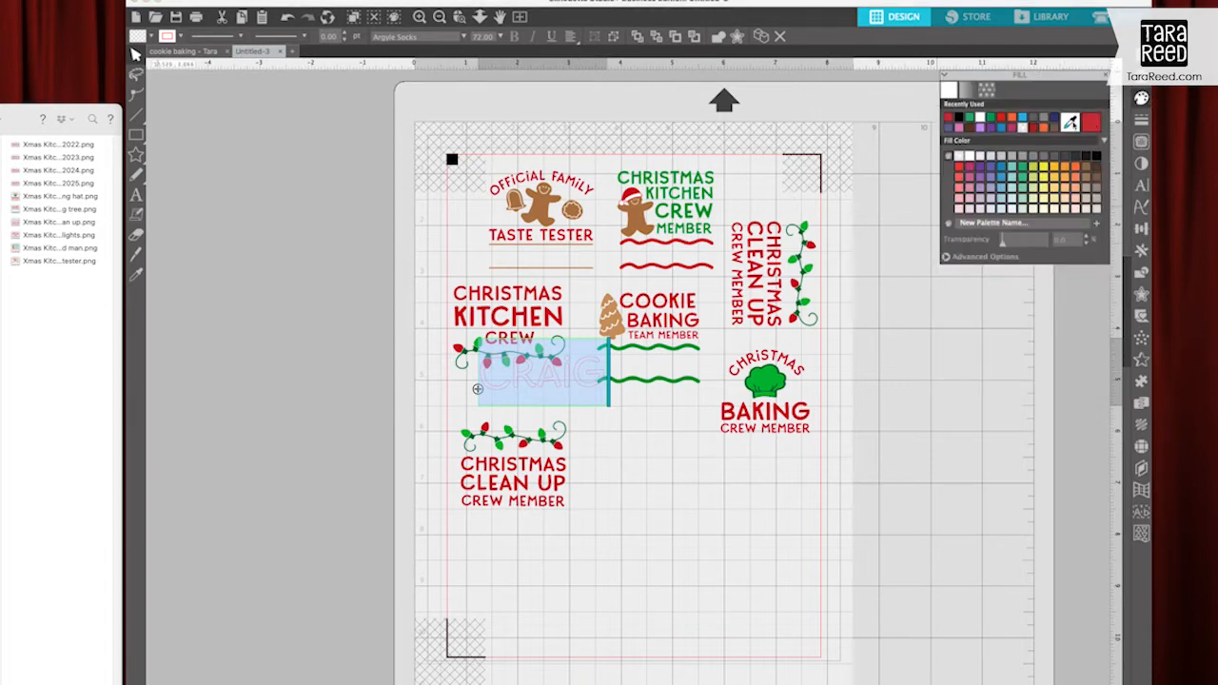
pyautogui.click(1070, 122)
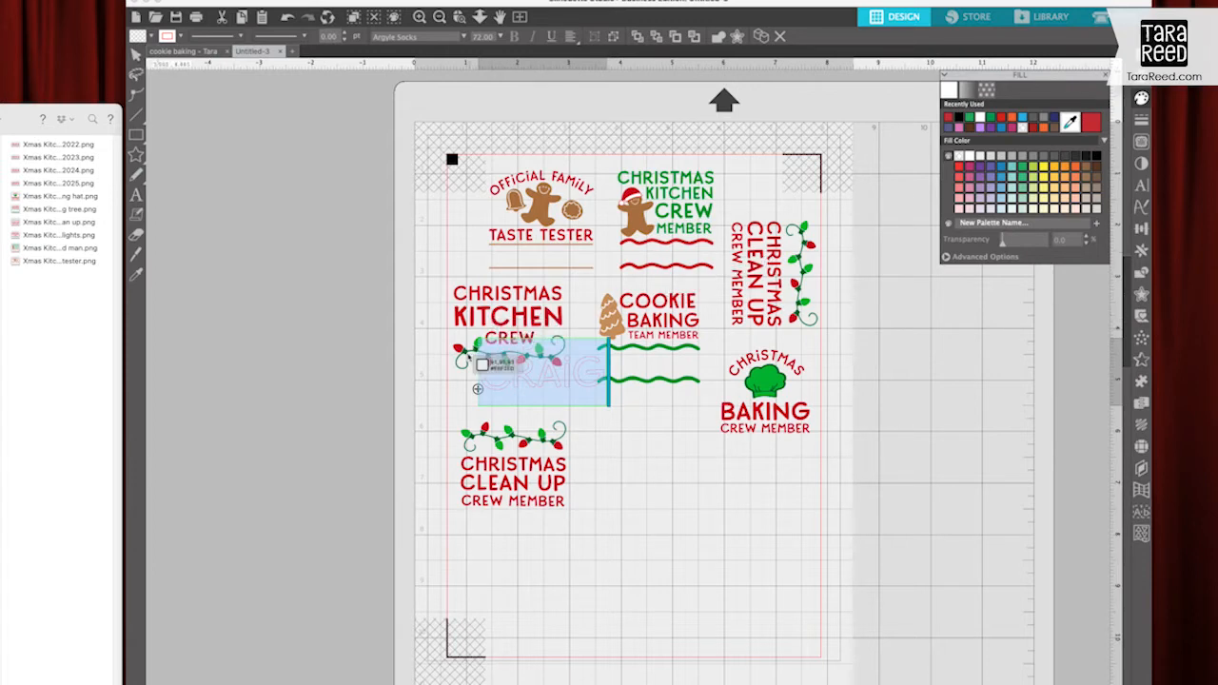
pyautogui.click(467, 350)
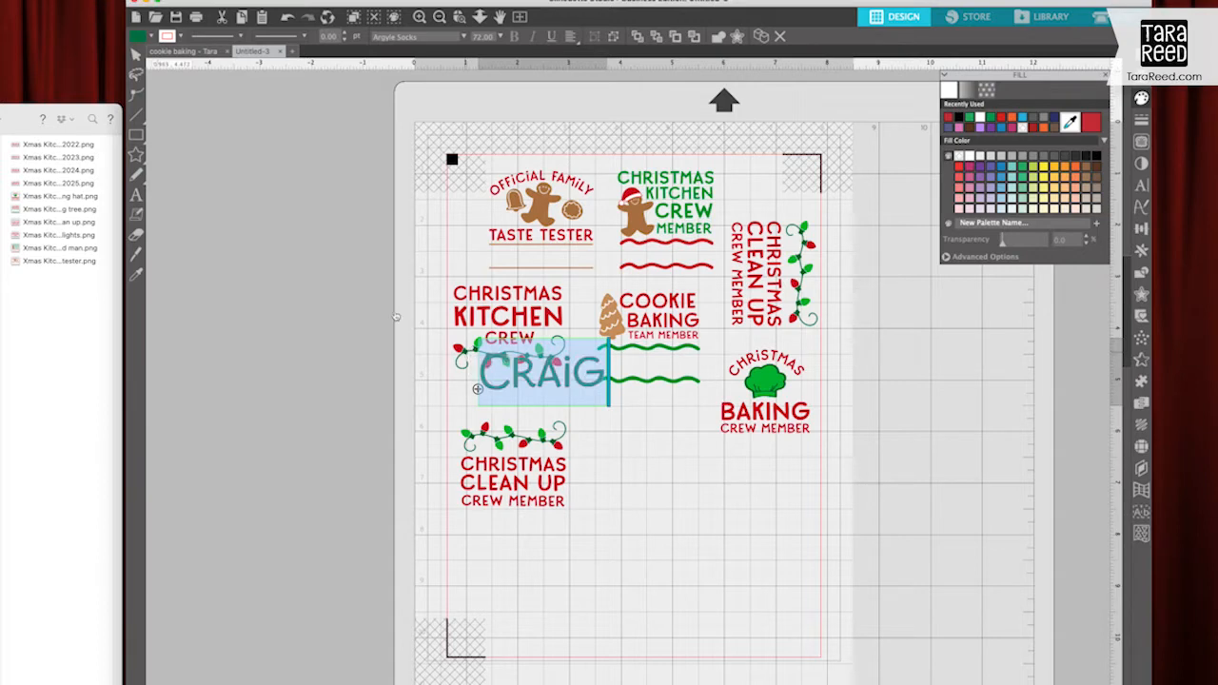
pyautogui.click(134, 53)
pyautogui.click(374, 422)
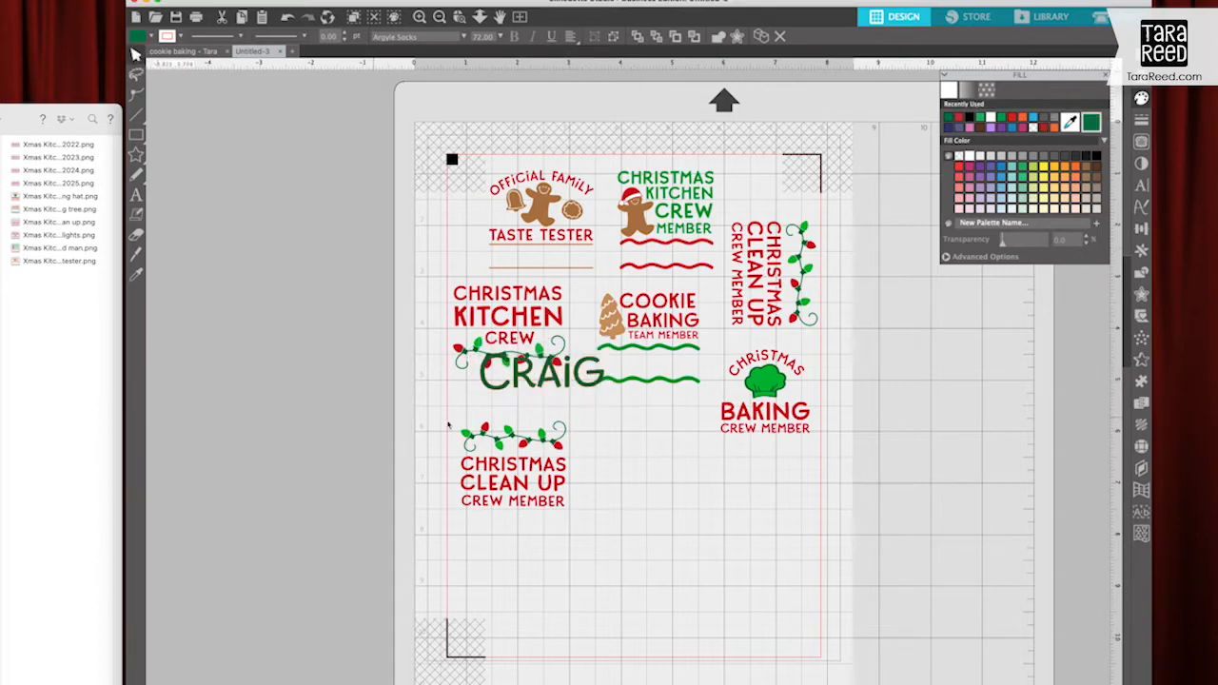
# - Shrink the name to about 1.76 in wide and centre it just below the Christmas Kitchen Crew lights
pyautogui.moveTo(528, 384); pyautogui.dragTo(504, 393)
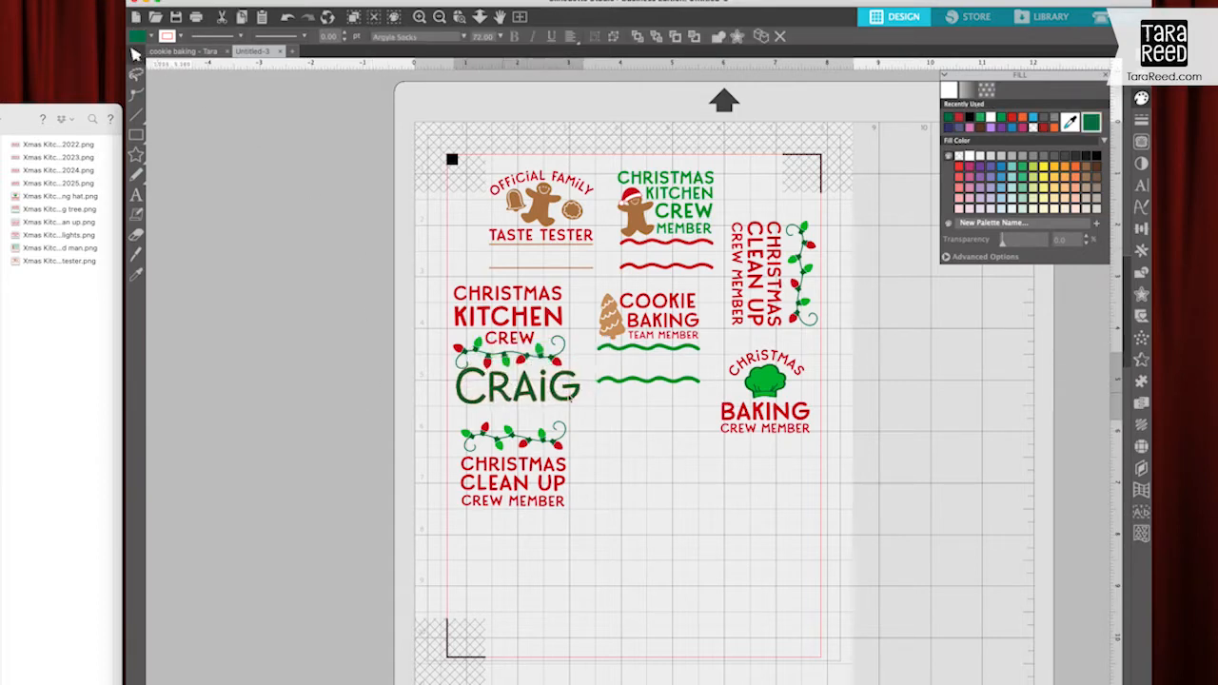
pyautogui.moveTo(589, 426); pyautogui.dragTo(559, 403)
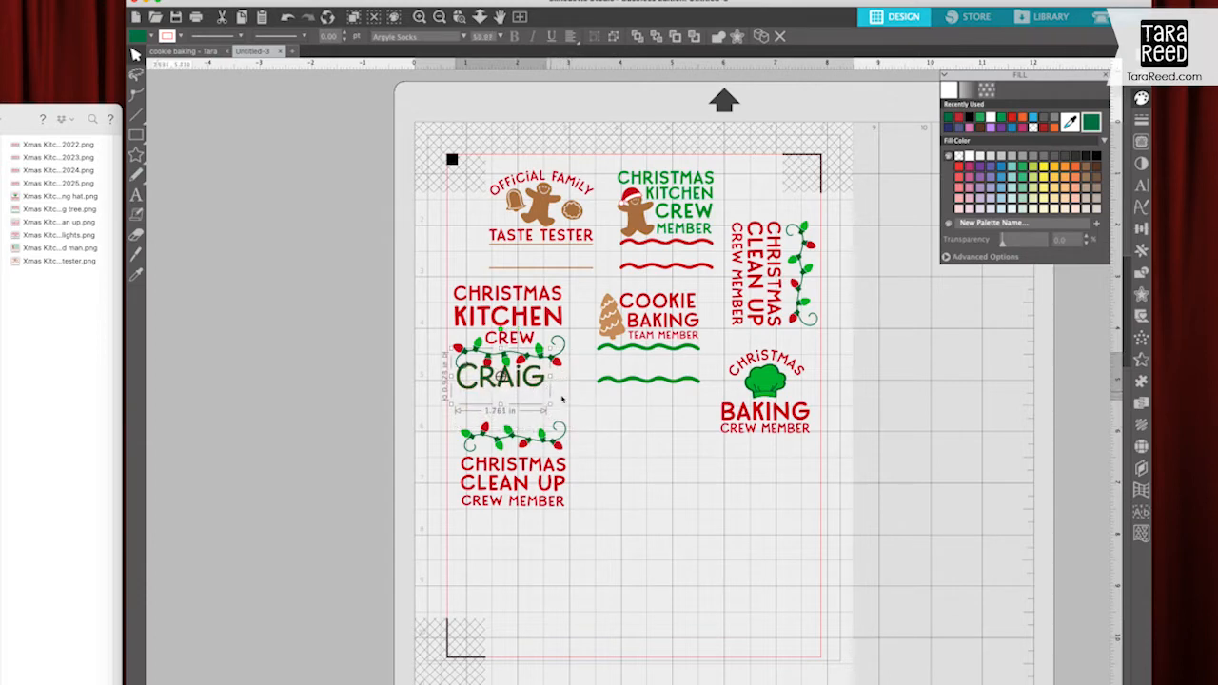
pyautogui.moveTo(486, 383); pyautogui.dragTo(490, 387)
pyautogui.click(389, 376)
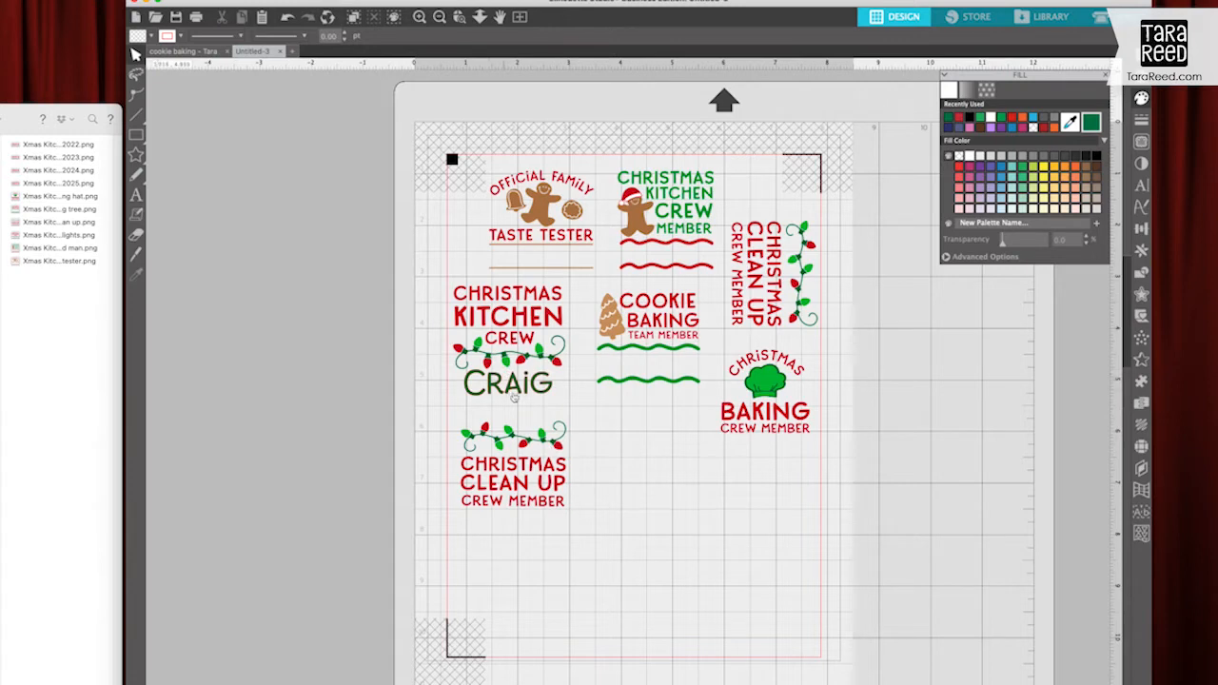
# - Duplicate the name below the upright Clean Up design and replace the name under the Christmas Kitchen Crew design with another first name
pyautogui.moveTo(494, 390)
pyautogui.mouseDown()
pyautogui.moveTo(499, 530)
pyautogui.moveTo(501, 390)
pyautogui.mouseUp()
pyautogui.doubleClick(502, 390)
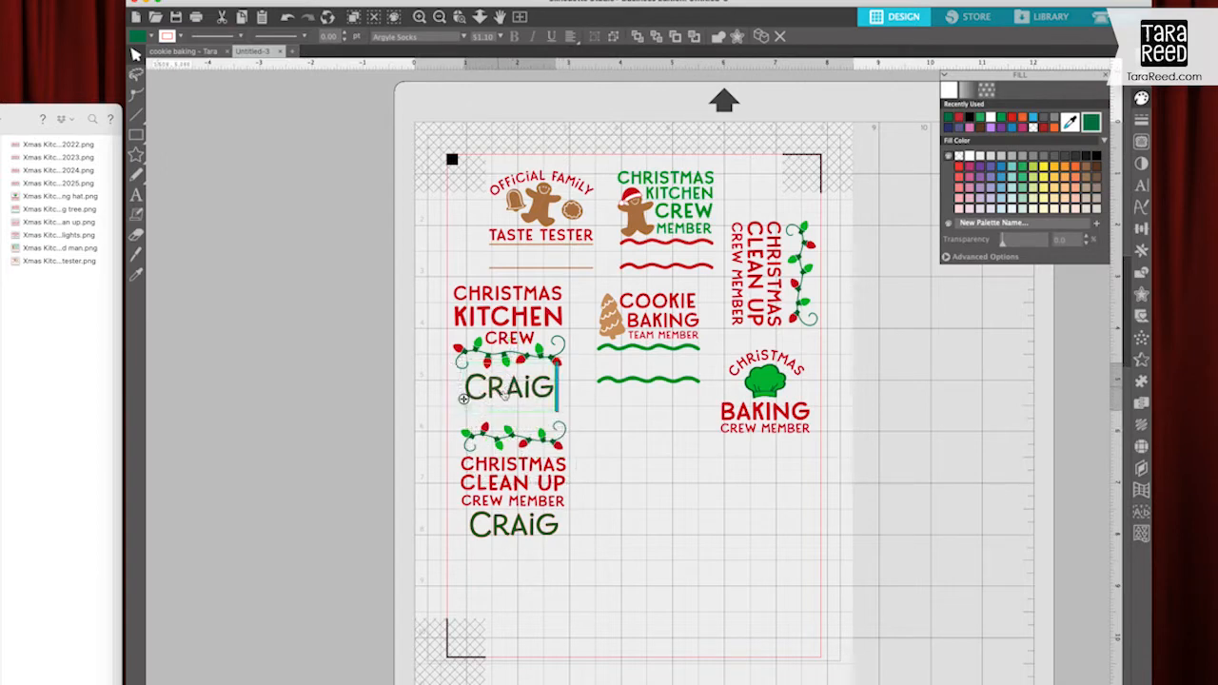
pyautogui.press('super+a')
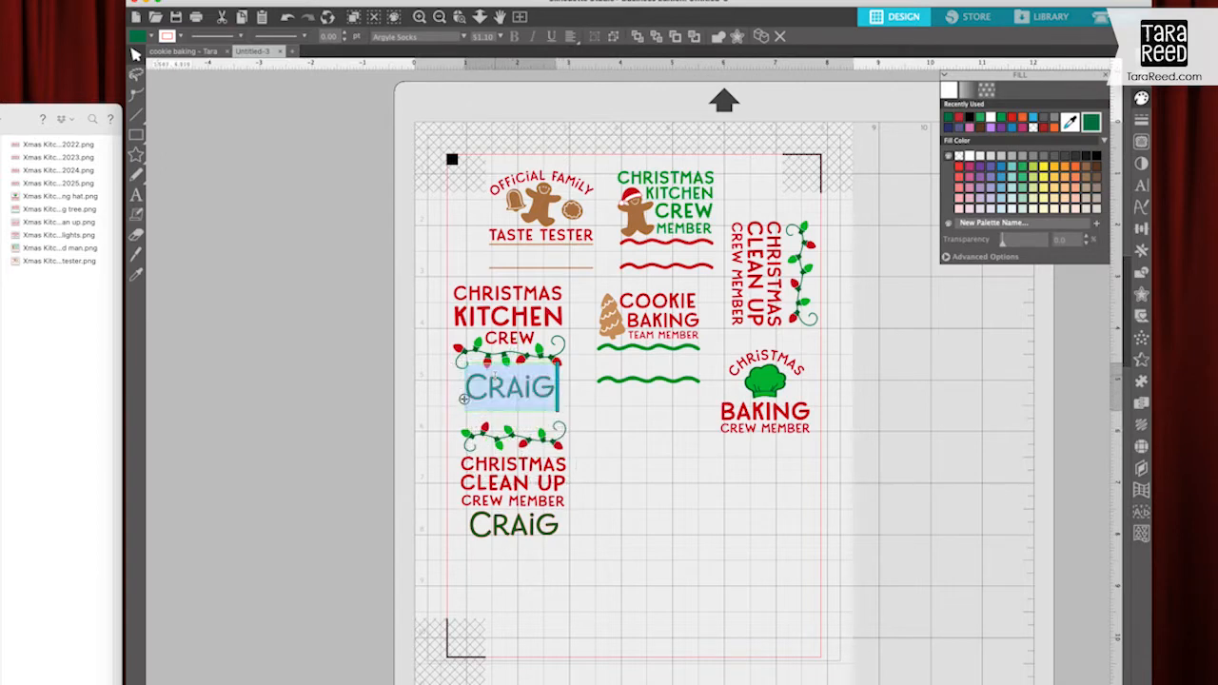
pyautogui.write('Gillian')
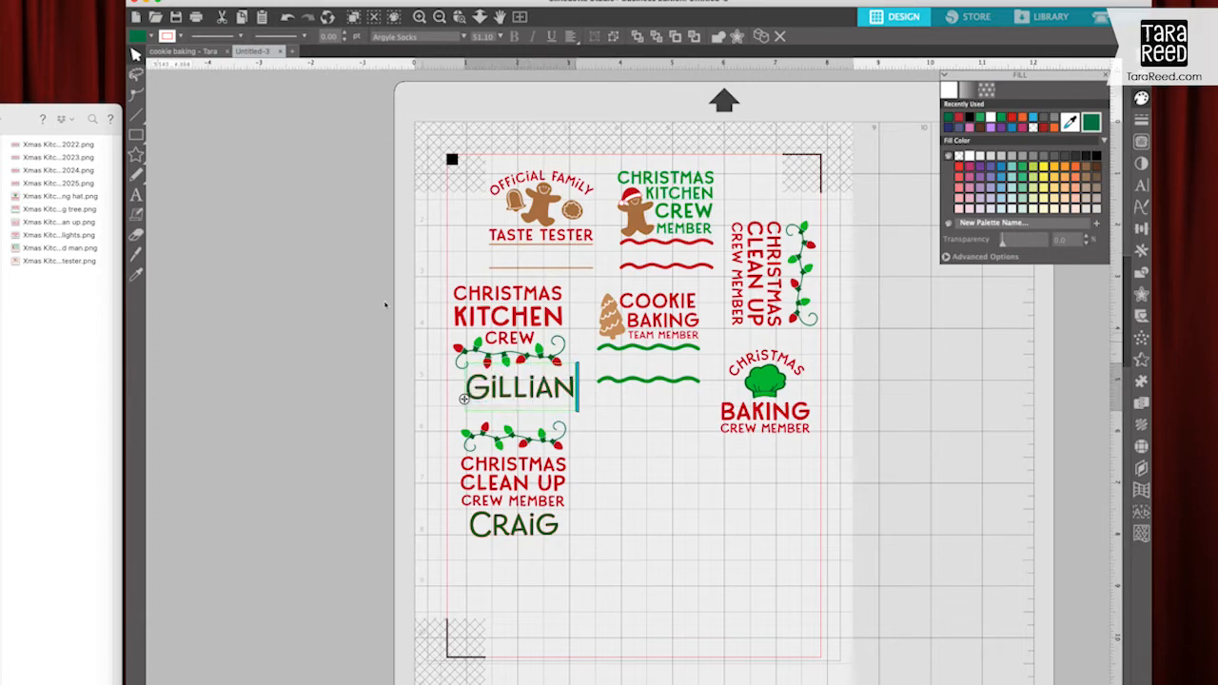
# - Fill the whole selected name red for the Cookie Baking design and enter other first names below the two upright Christmas Kitchen Crew designs
pyautogui.press('super+a')
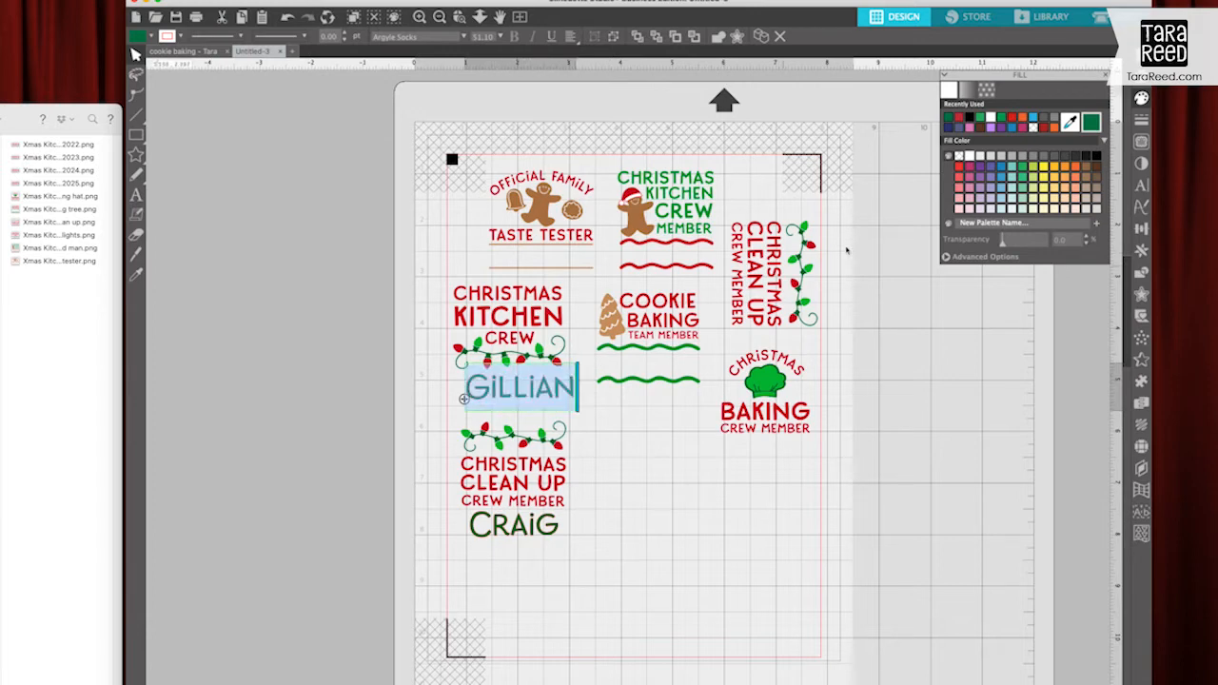
pyautogui.click(1046, 130)
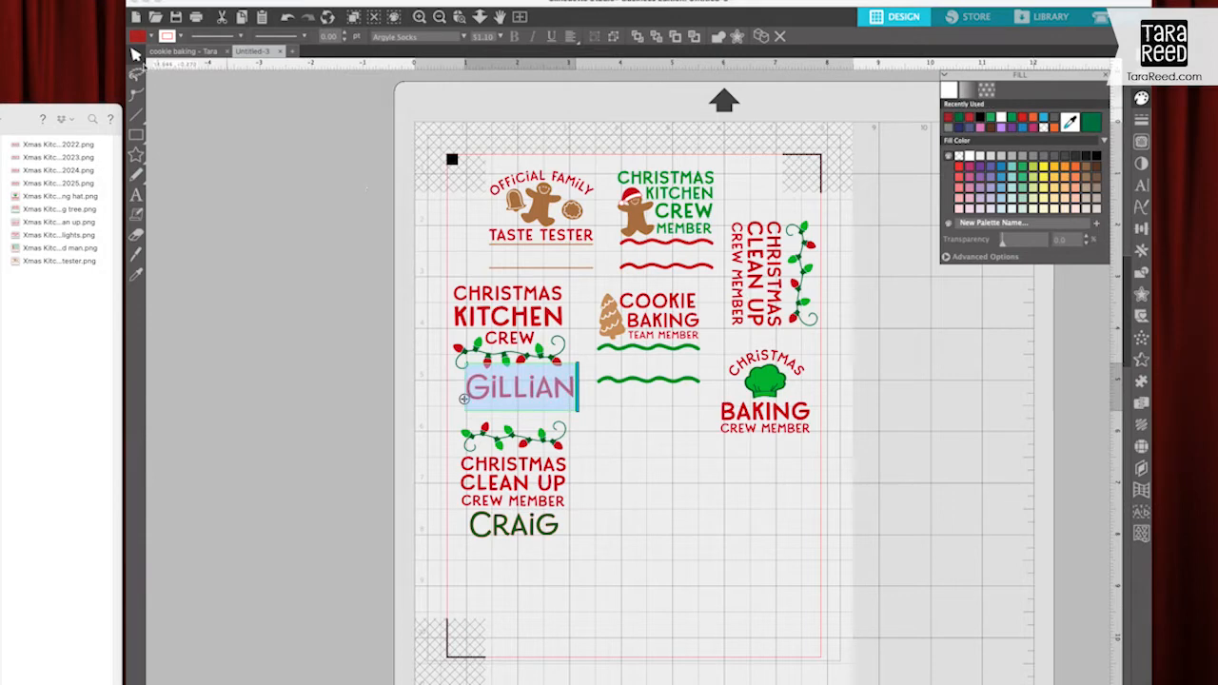
pyautogui.doubleClick(504, 386)
pyautogui.write('Bridger')
pyautogui.doubleClick(647, 511)
pyautogui.write('Landon')
# - Add a green first name below the Baking Crew Member design and further first names to the Kitchen Crew Member and Taste Tester designs
pyautogui.click(959, 117)
pyautogui.doubleClick(762, 448)
pyautogui.write('Karen')
pyautogui.doubleClick(665, 253)
pyautogui.write('Tara')
pyautogui.doubleClick(544, 258)
pyautogui.write('Gary')
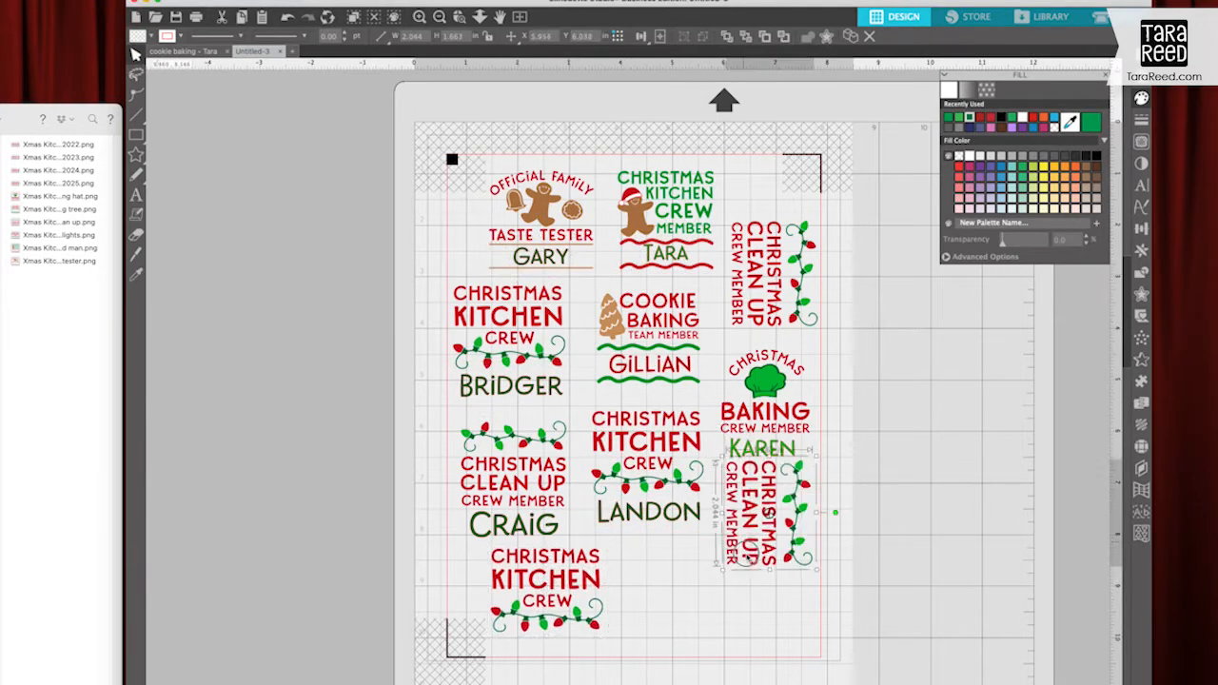
pyautogui.click(353, 597)
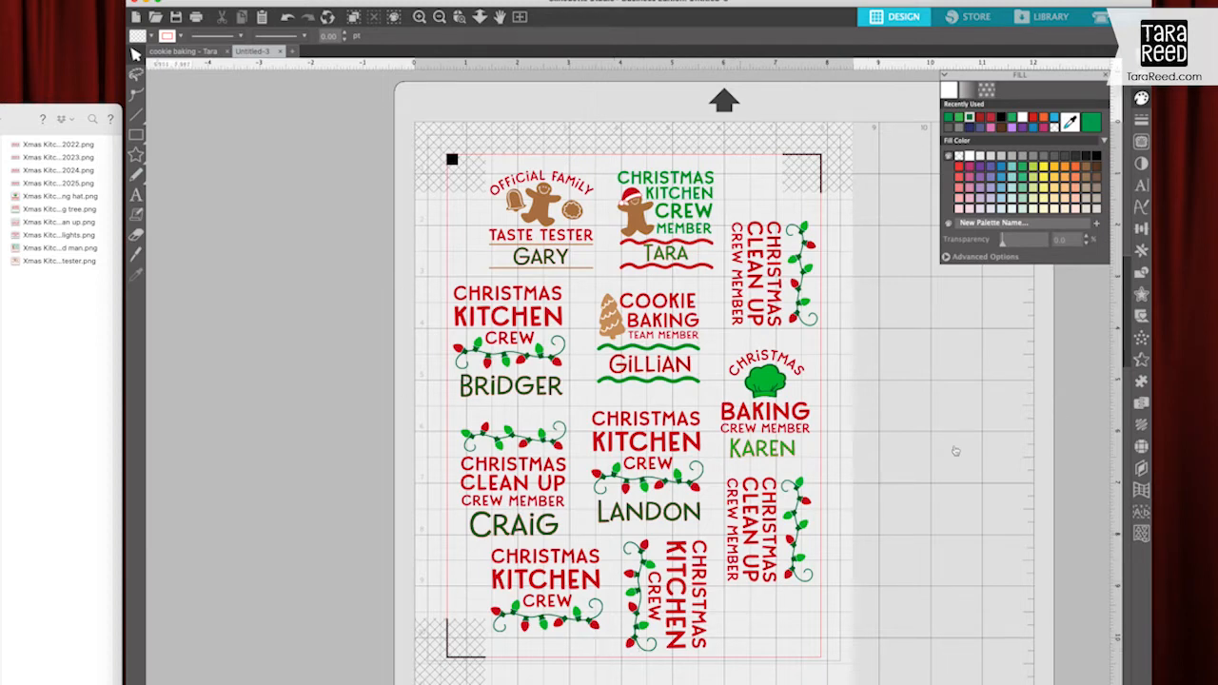
# - Move the polygons out of the nested layers and into the main Layer 1, directly below the text objects
pyautogui.click(1141, 468)
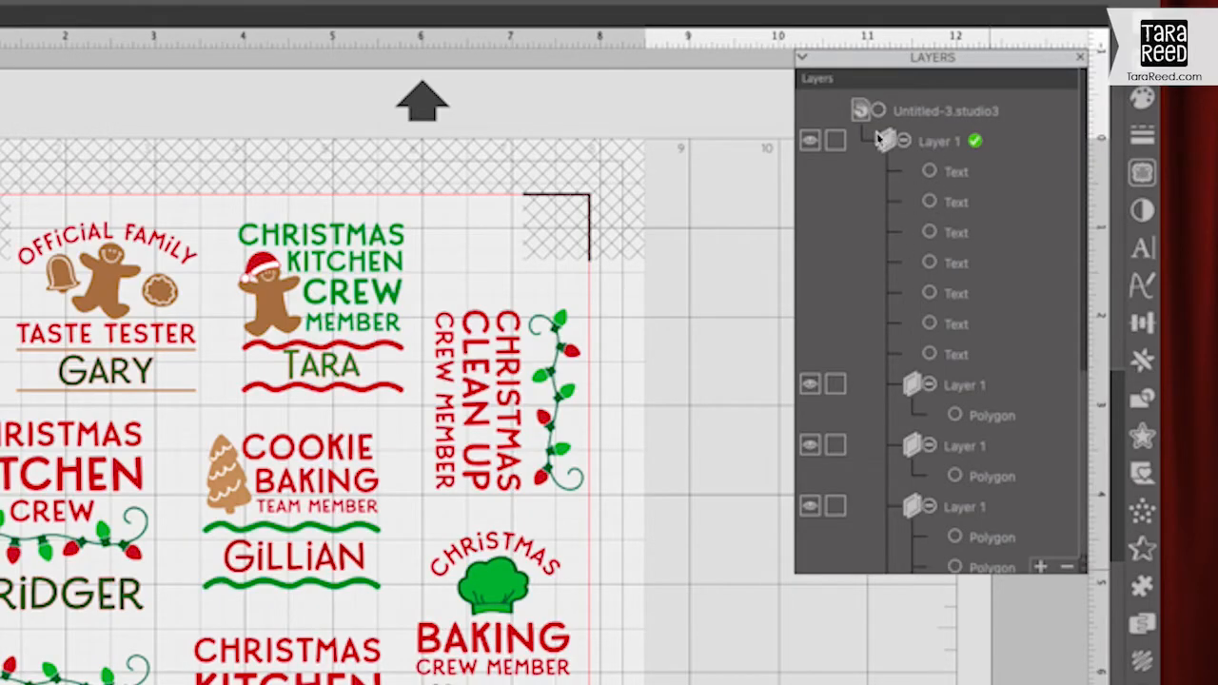
pyautogui.moveTo(982, 421); pyautogui.dragTo(929, 366)
pyautogui.moveTo(976, 473); pyautogui.dragTo(931, 392)
pyautogui.moveTo(989, 538); pyautogui.dragTo(932, 420)
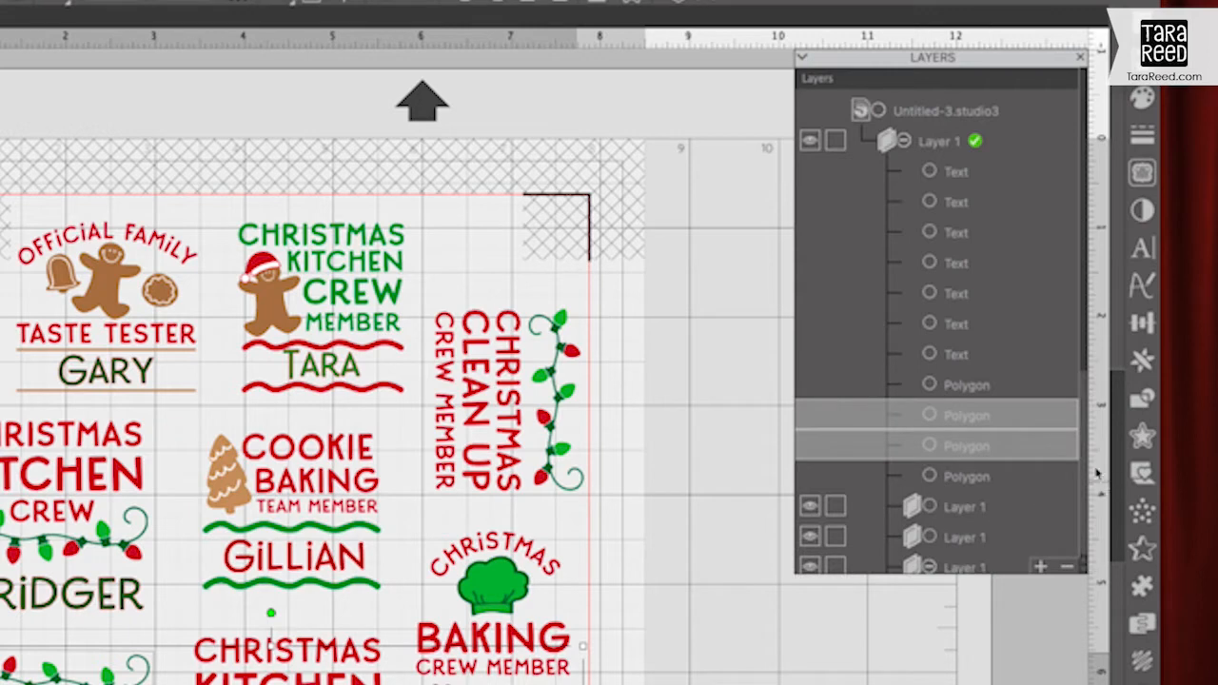
pyautogui.moveTo(1084, 410); pyautogui.dragTo(1087, 484)
pyautogui.moveTo(985, 511); pyautogui.dragTo(933, 348)
pyautogui.moveTo(1088, 489); pyautogui.dragTo(1086, 238)
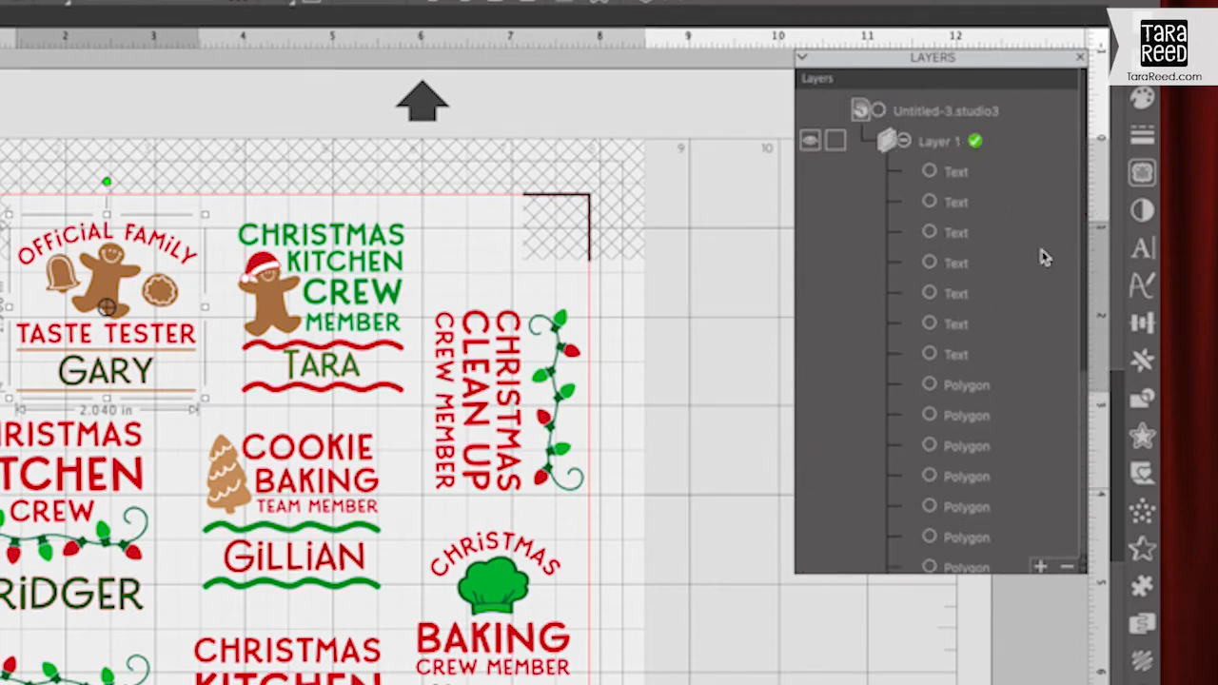
# - Delete all the emptied nested layers left below the polygons in the main layer
pyautogui.moveTo(1082, 349); pyautogui.dragTo(1046, 531)
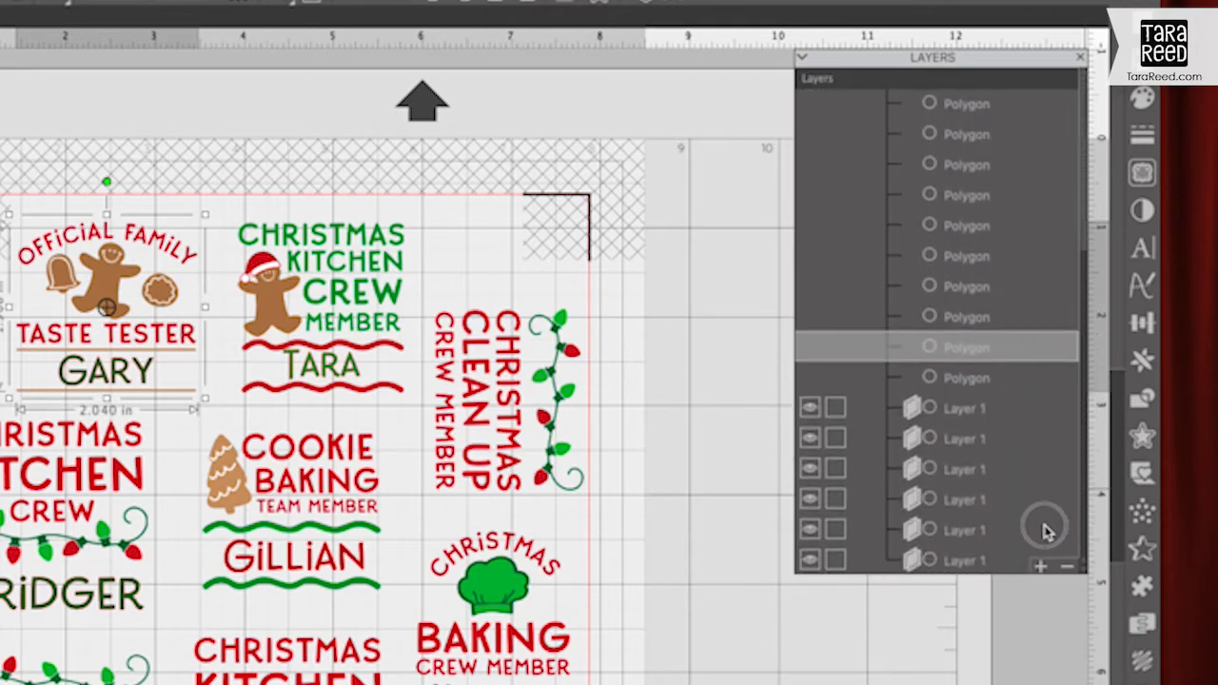
pyautogui.click(955, 413)
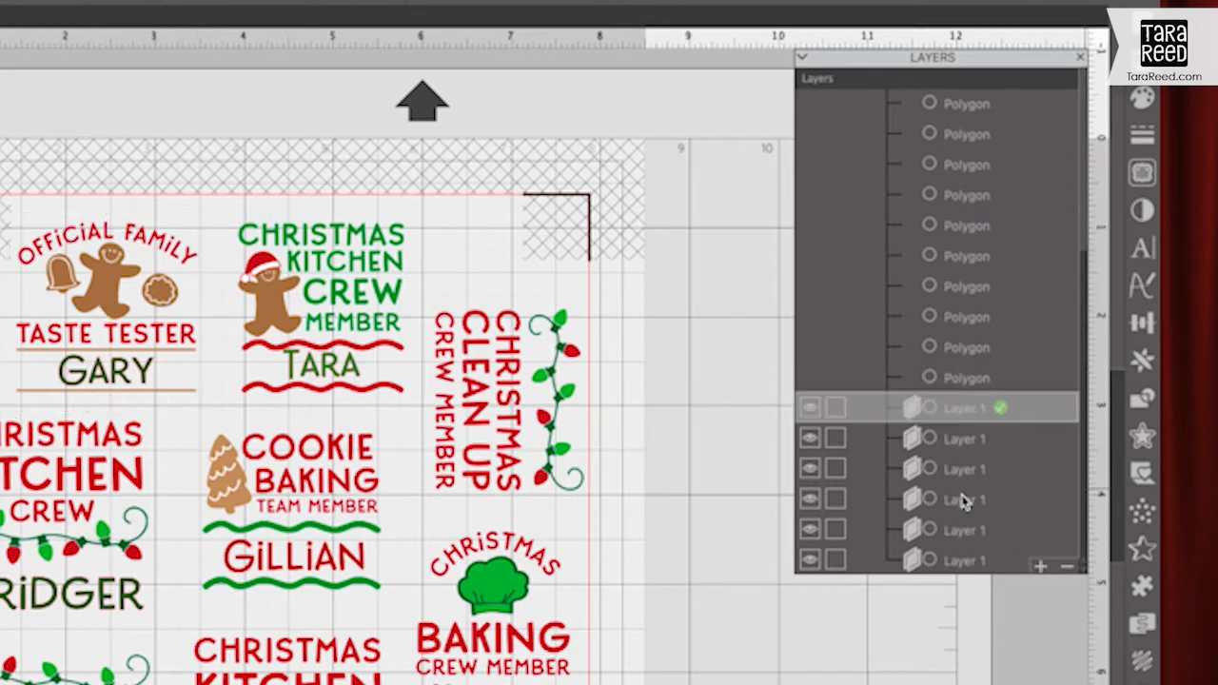
pyautogui.keyDown('shift'); pyautogui.click(960, 562); pyautogui.keyUp('shift')
pyautogui.click(1069, 567)
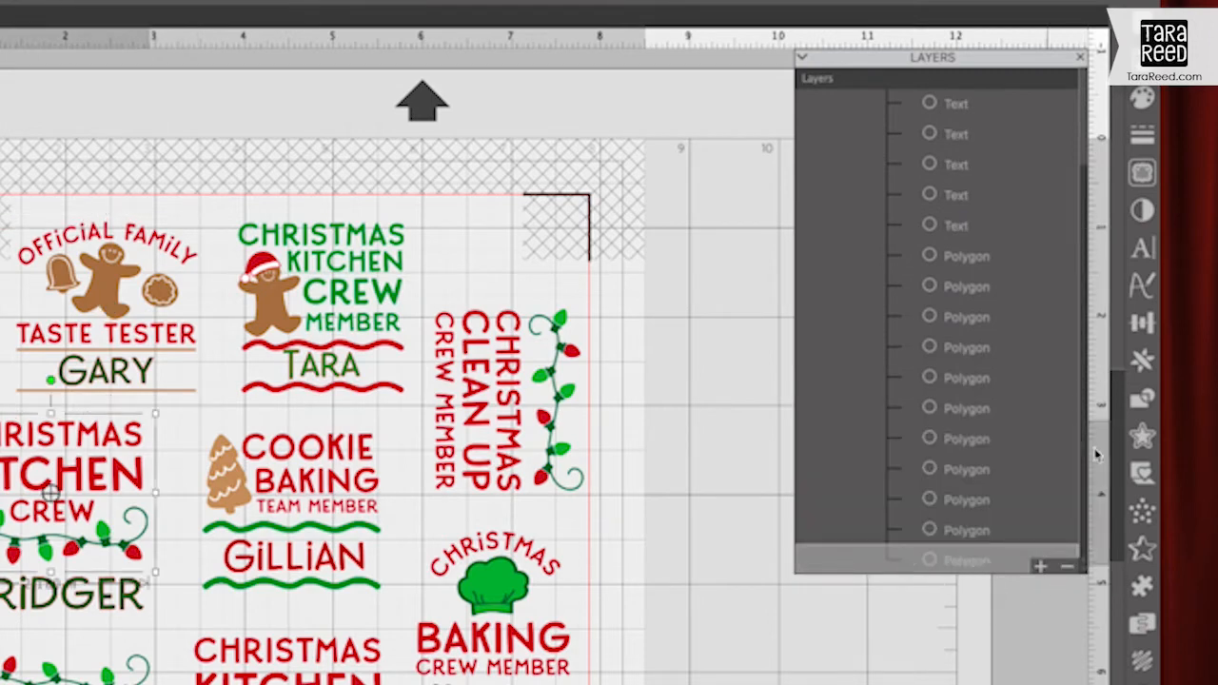
# - Collapse the main layer, rename it as print, and add a new layer above it
pyautogui.scroll(5, 932, 152)
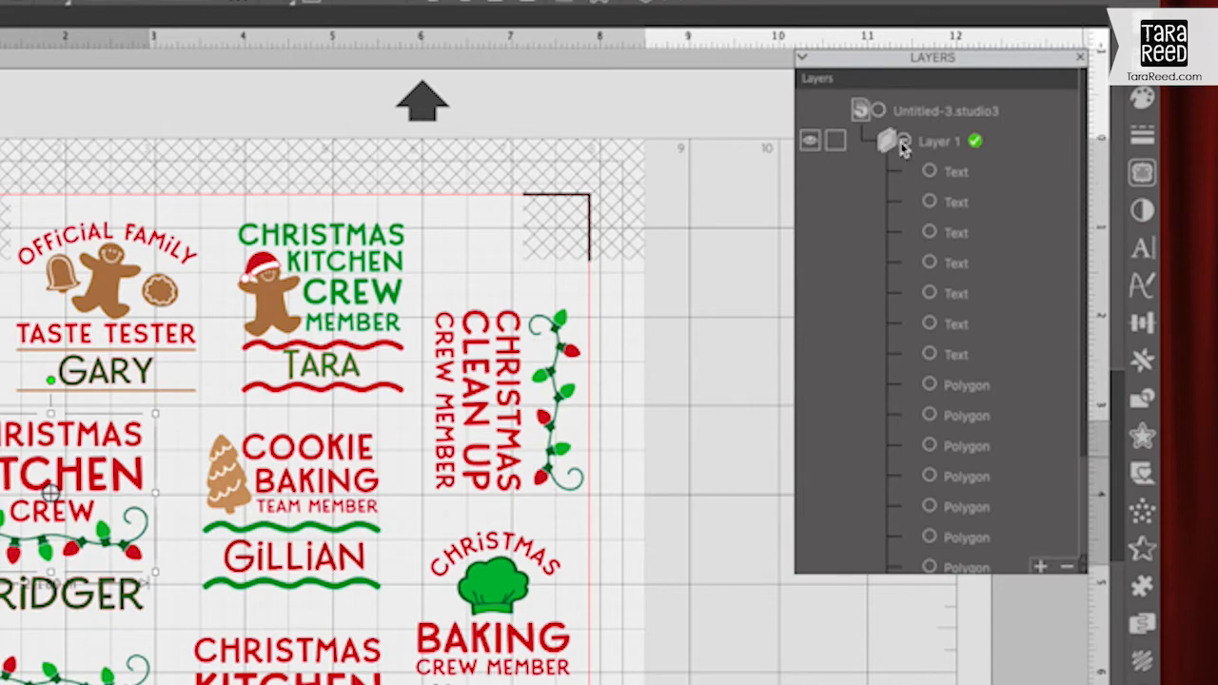
pyautogui.click(902, 142)
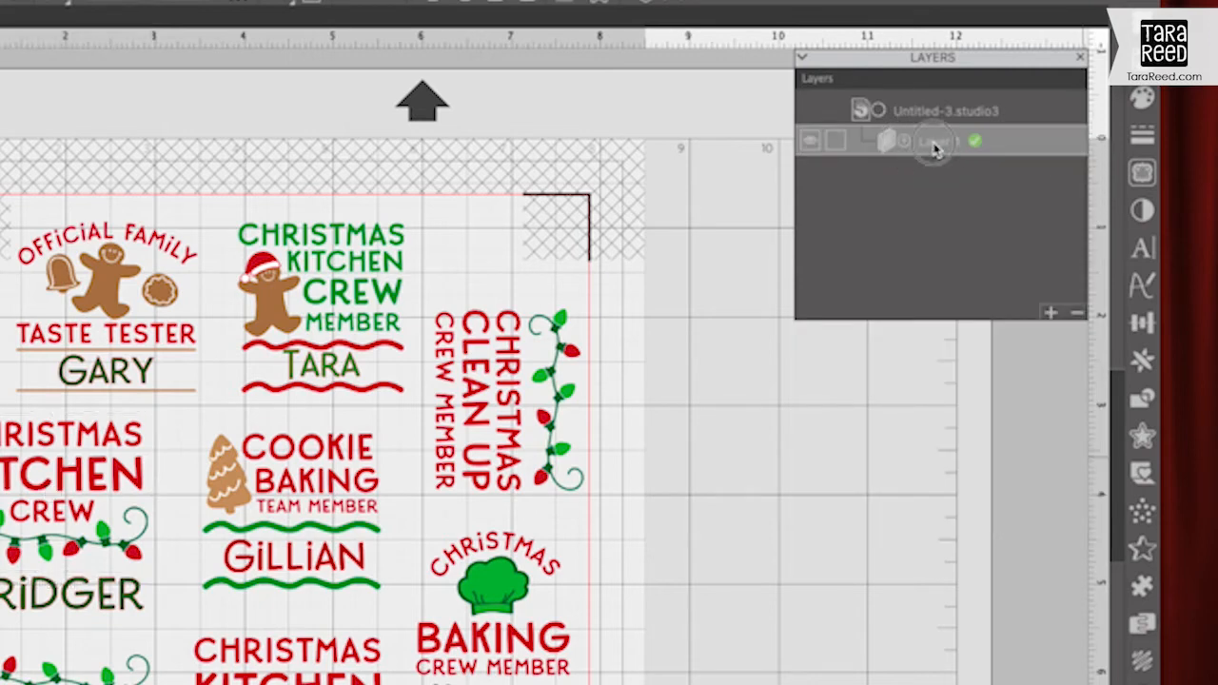
pyautogui.doubleClick(935, 145)
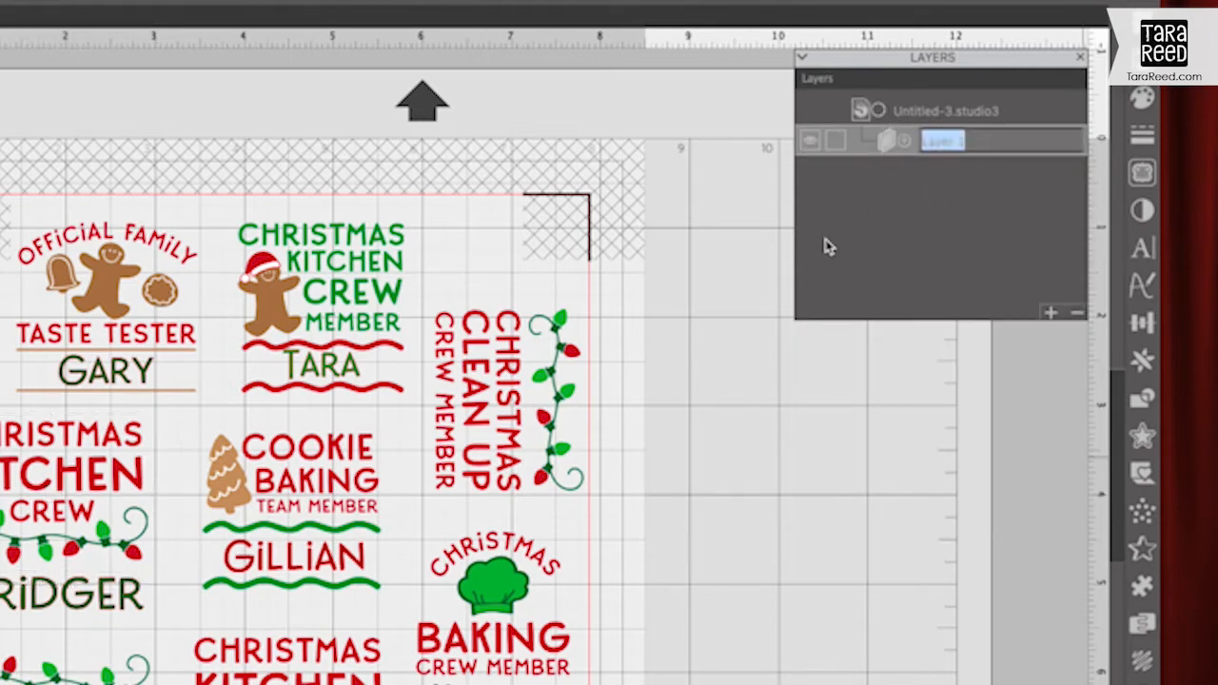
pyautogui.write('print')
pyautogui.press('Return')
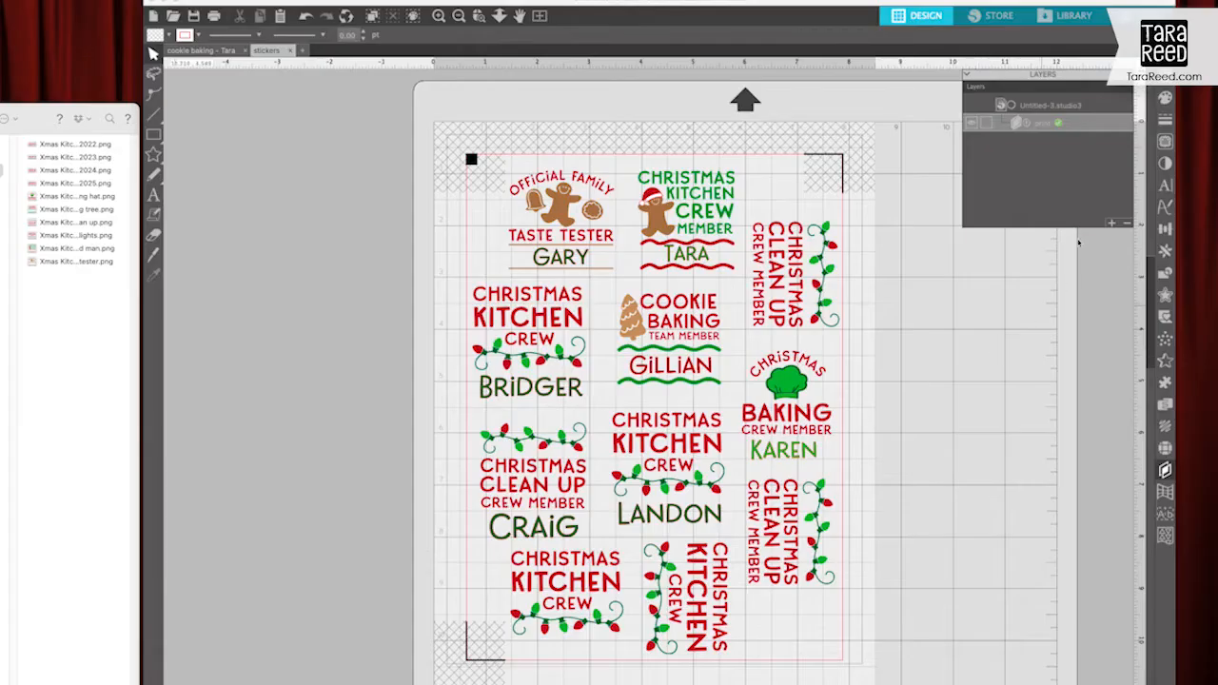
pyautogui.click(1112, 222)
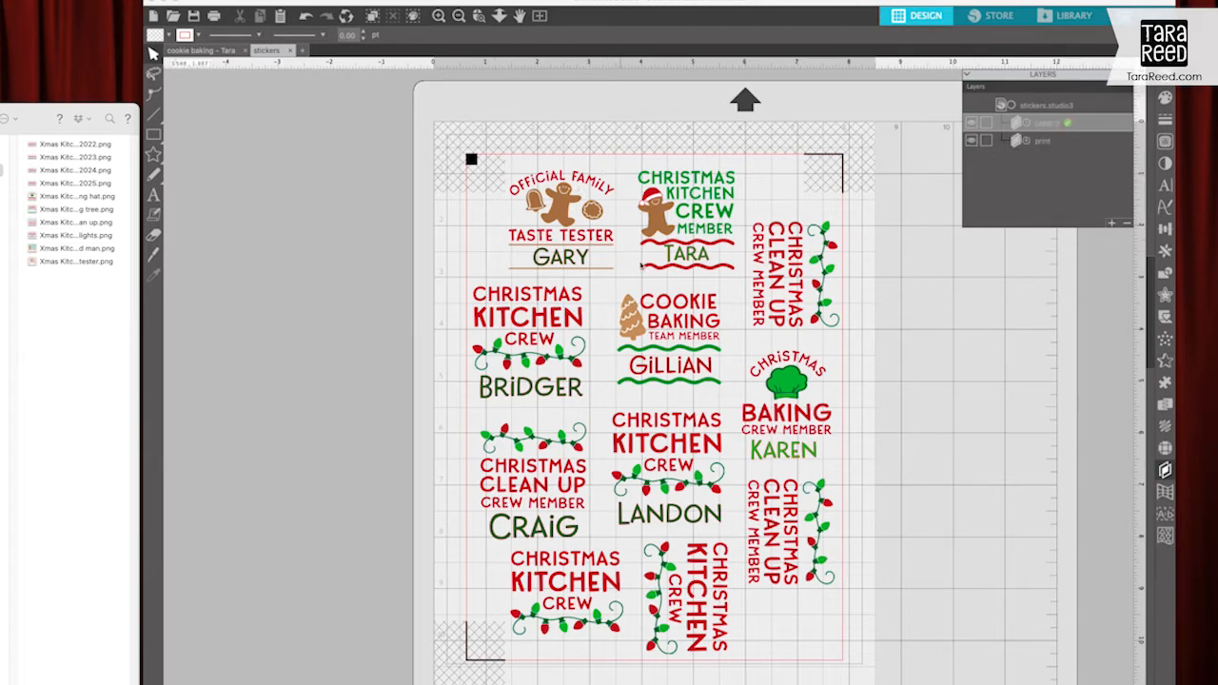
# - Draw a rounded rectangle about 2.36 in wide around the upper Christmas Kitchen Crew design and its name on the new layer
pyautogui.moveTo(183, 120)
pyautogui.moveTo(156, 139)
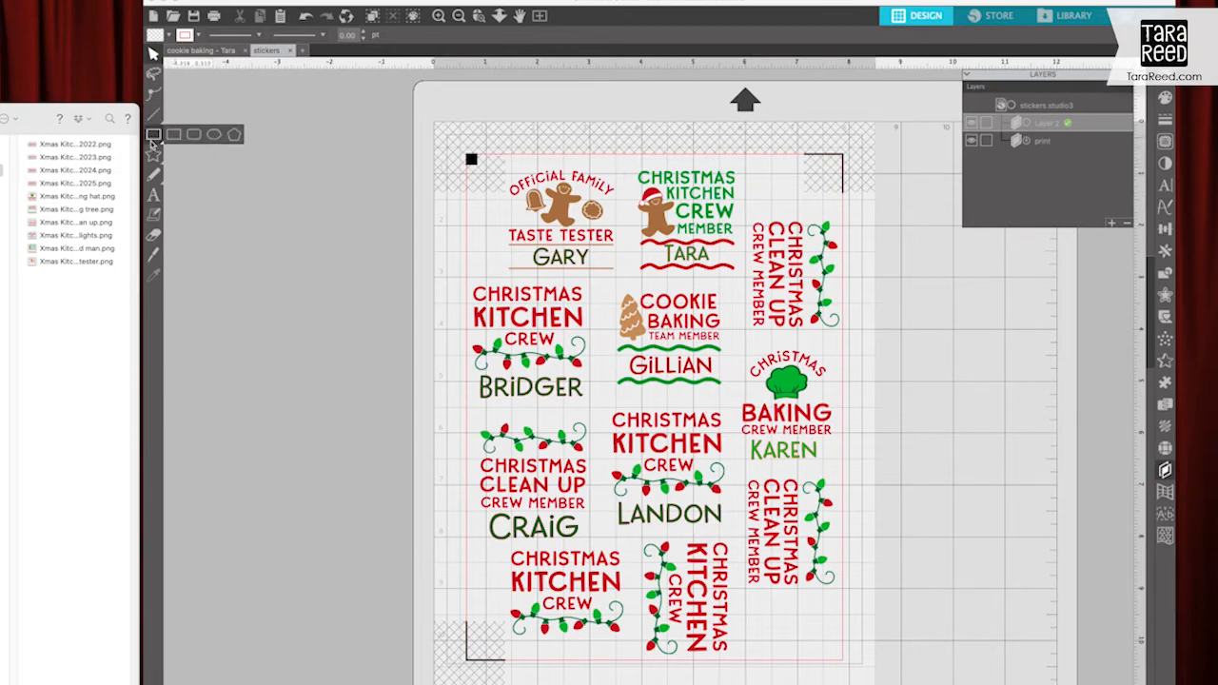
pyautogui.click(194, 139)
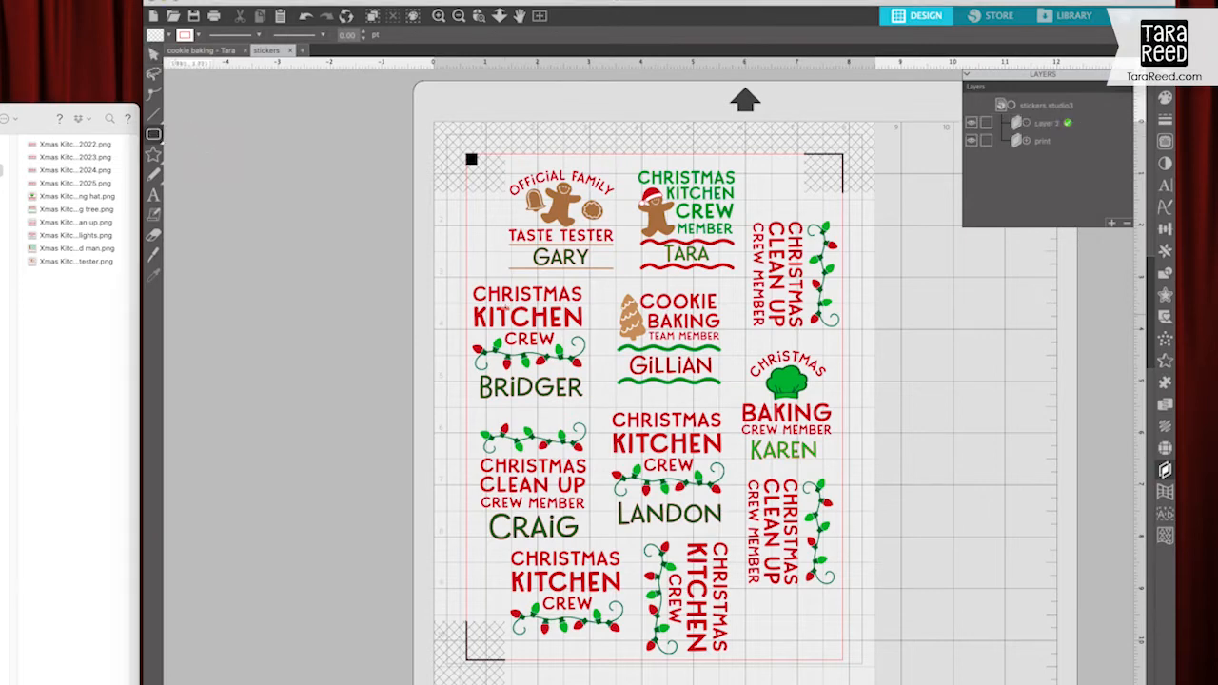
pyautogui.moveTo(466, 283); pyautogui.dragTo(591, 407)
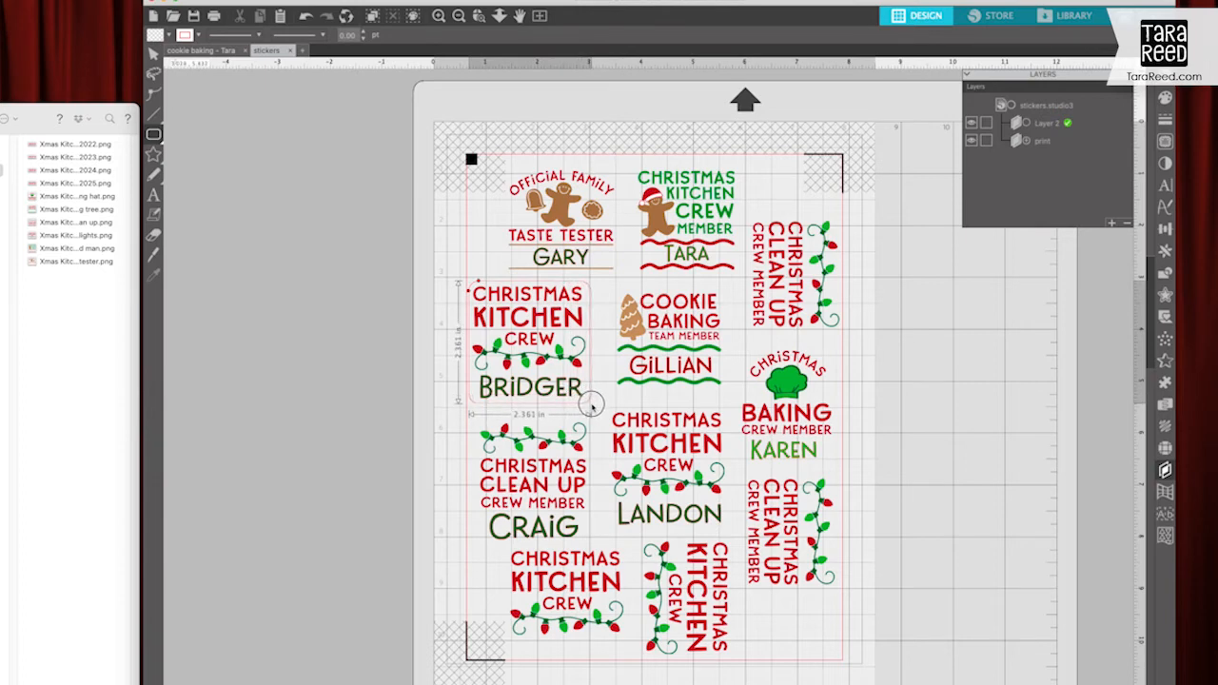
pyautogui.moveTo(592, 406); pyautogui.dragTo(591, 405)
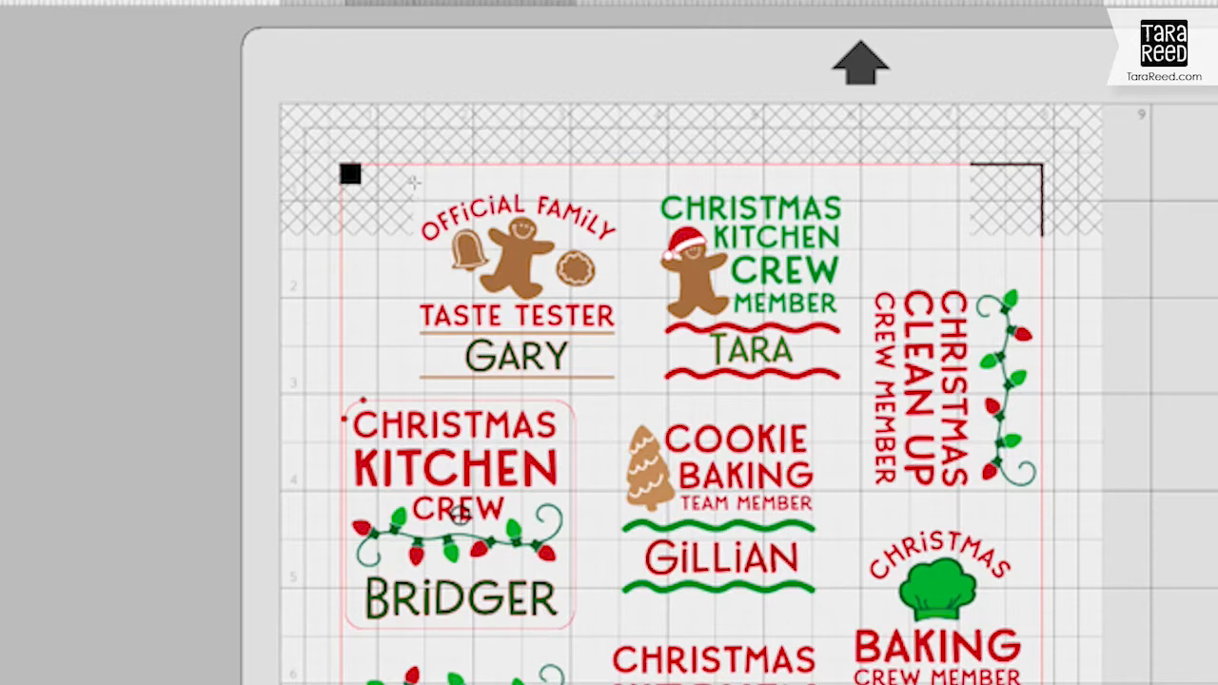
# - Draw a rounded rectangle about 2.19 by 2.13 in around the Taste Tester design and shift both slightly to the right
pyautogui.moveTo(413, 181); pyautogui.dragTo(628, 396)
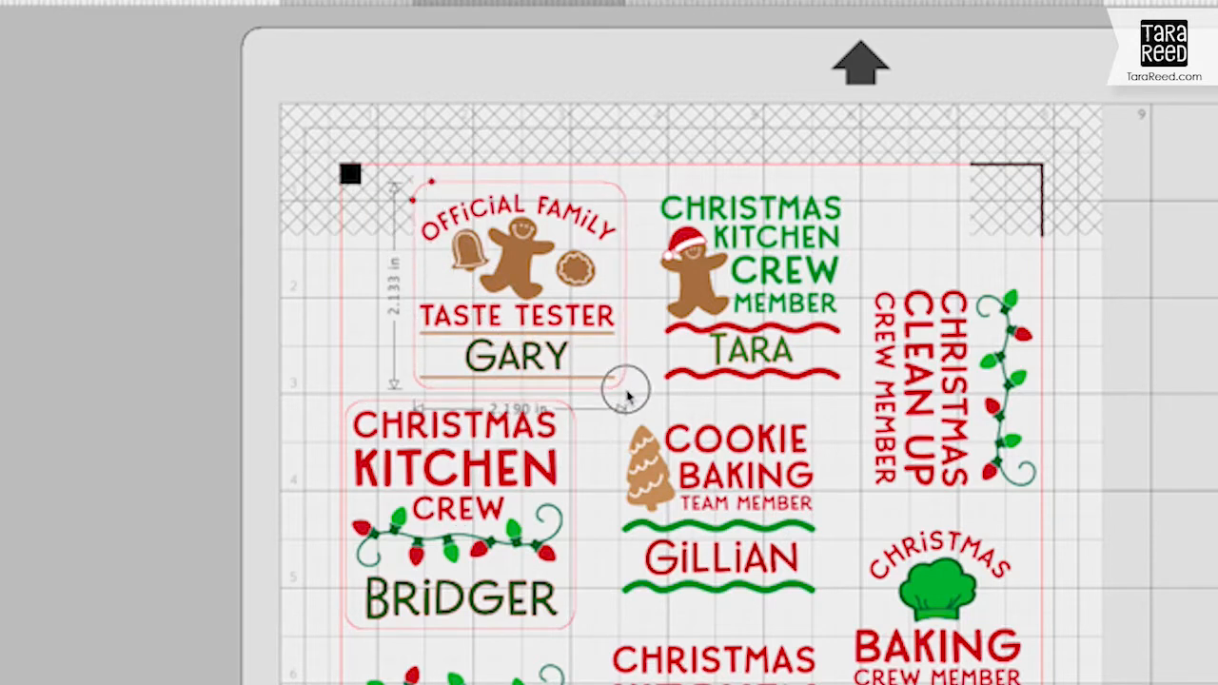
pyautogui.moveTo(627, 396); pyautogui.dragTo(627, 395)
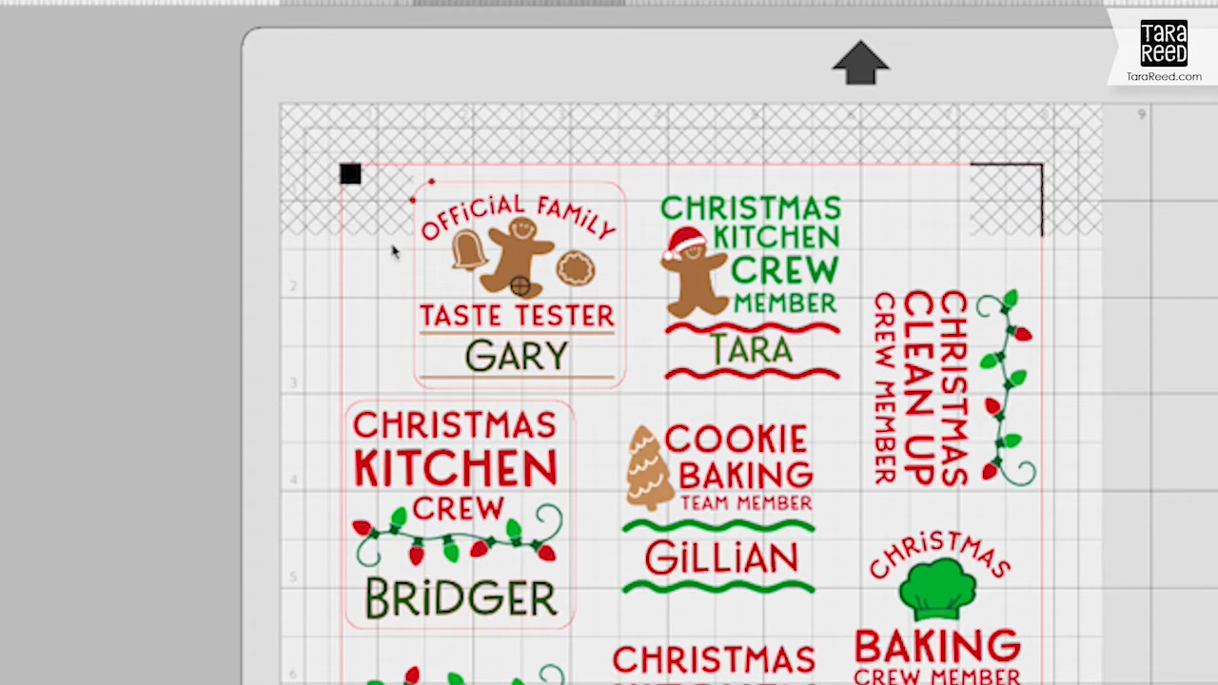
pyautogui.moveTo(383, 179); pyautogui.dragTo(529, 340)
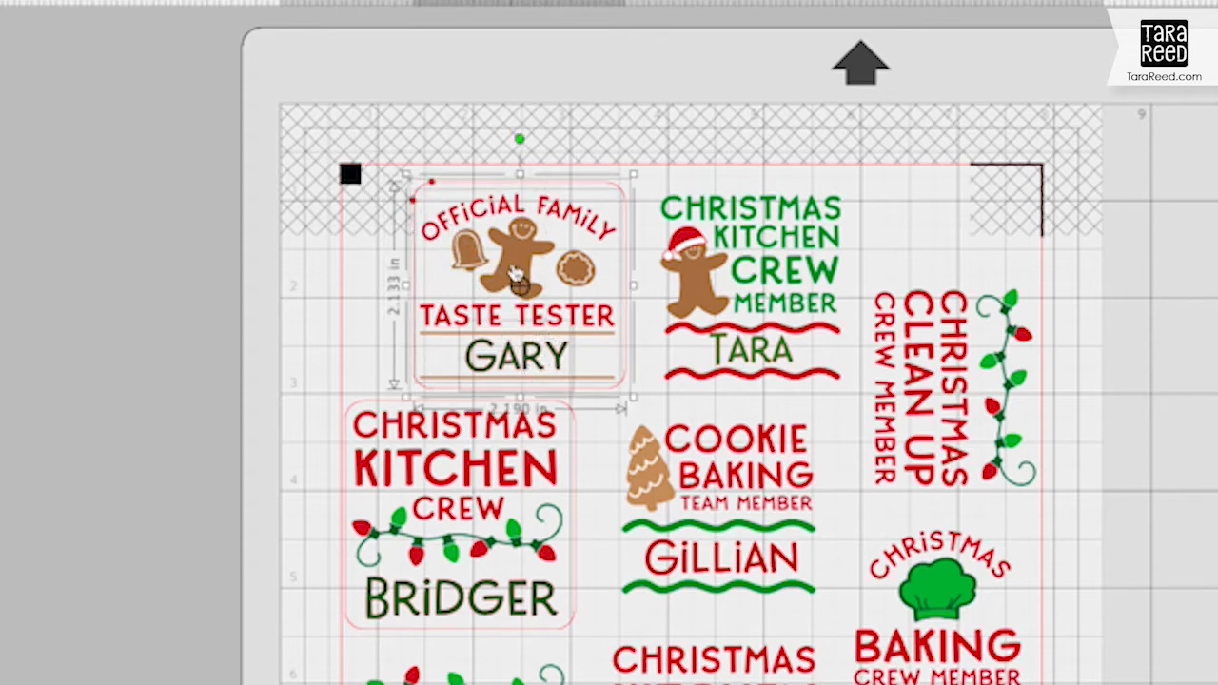
pyautogui.moveTo(532, 366); pyautogui.dragTo(539, 363)
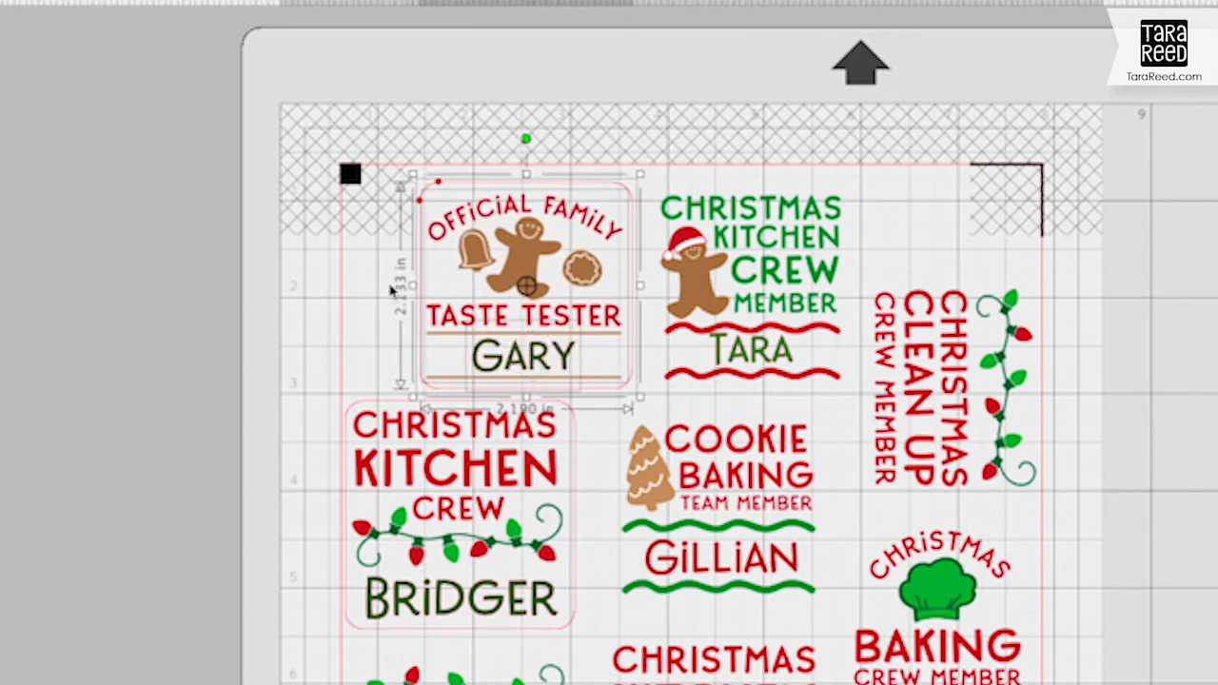
# - Draw rounded rectangles as cut lines around each of the remaining nine designs on the page
pyautogui.moveTo(690, 26)
pyautogui.mouseDown()
pyautogui.moveTo(707, 73)
pyautogui.moveTo(784, 157)
pyautogui.moveTo(818, 169)
pyautogui.mouseUp()
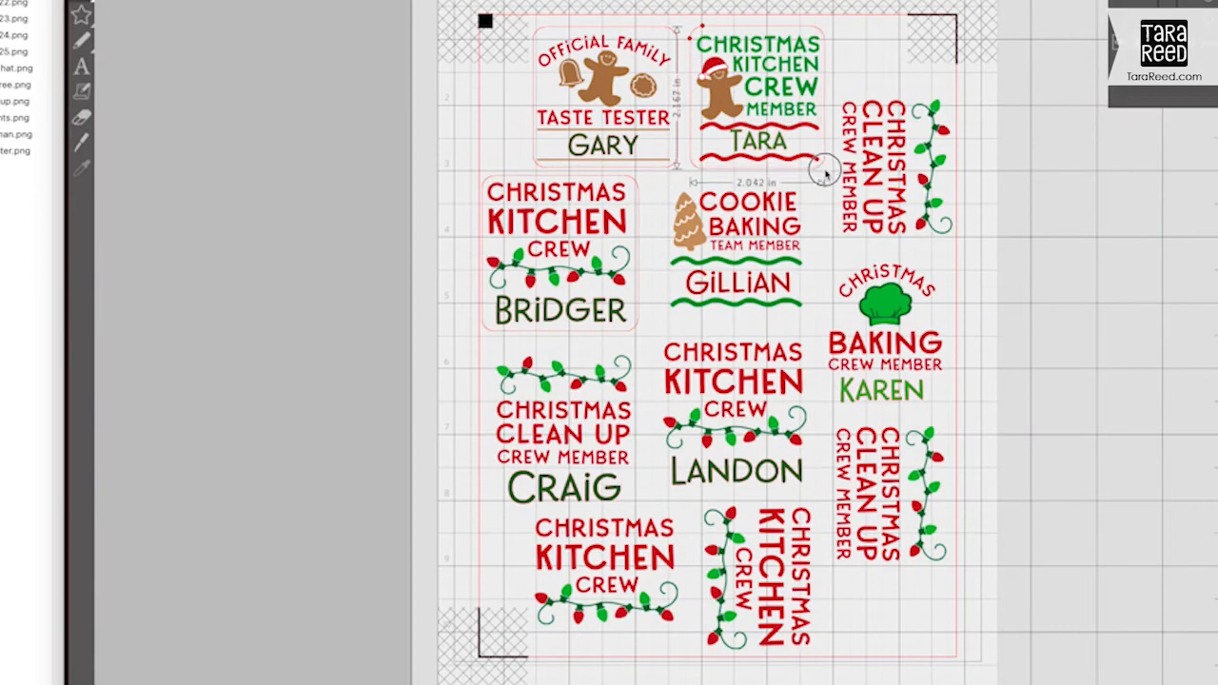
pyautogui.moveTo(836, 84); pyautogui.dragTo(956, 247)
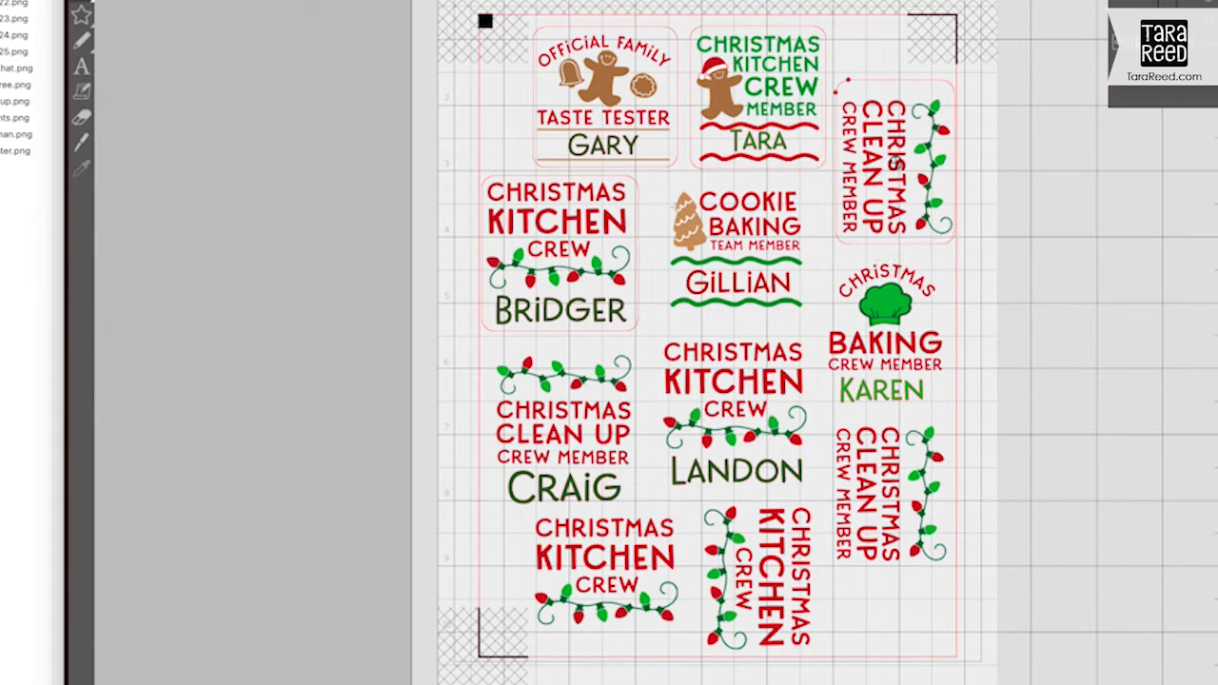
pyautogui.moveTo(664, 182); pyautogui.dragTo(812, 320)
pyautogui.moveTo(825, 256); pyautogui.dragTo(949, 409)
pyautogui.moveTo(830, 418); pyautogui.dragTo(949, 568)
pyautogui.moveTo(694, 501); pyautogui.dragTo(822, 654)
pyautogui.moveTo(529, 513); pyautogui.dragTo(686, 629)
pyautogui.moveTo(490, 350); pyautogui.dragTo(639, 505)
pyautogui.moveTo(660, 331); pyautogui.dragTo(813, 491)
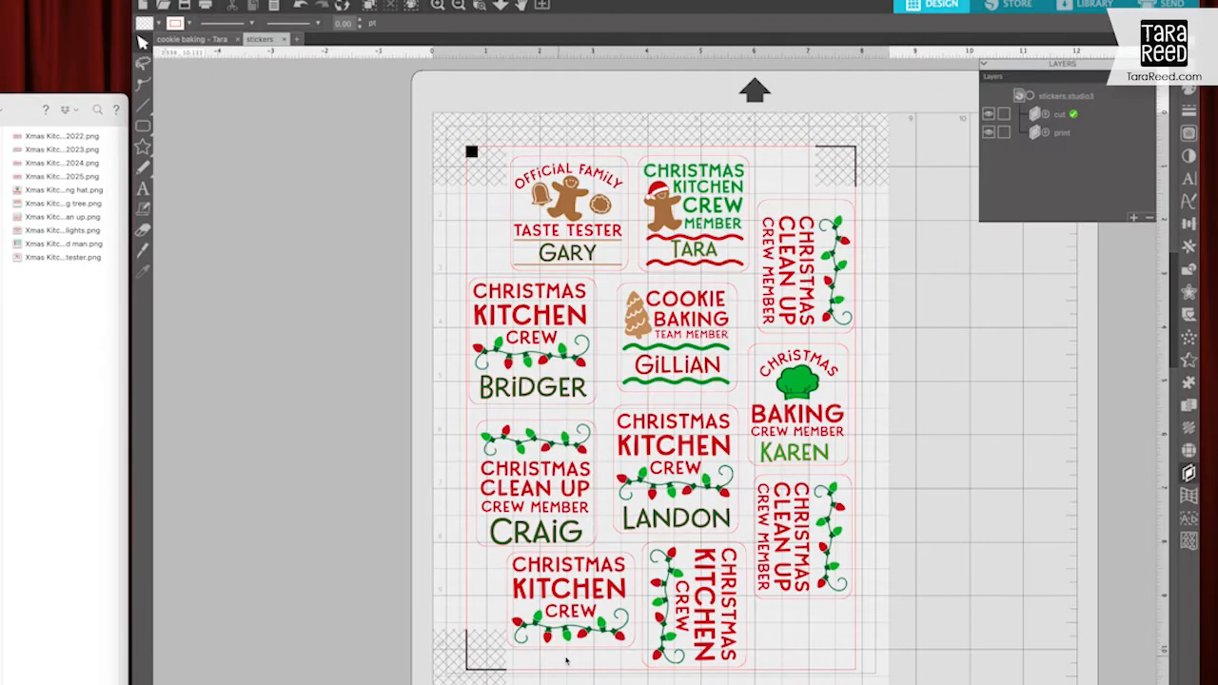
# - Centre-align the Christmas Kitchen Crew, upright Clean Up and Taste Tester designs in the page's left column with their rounded cut lines
pyautogui.click(571, 605)
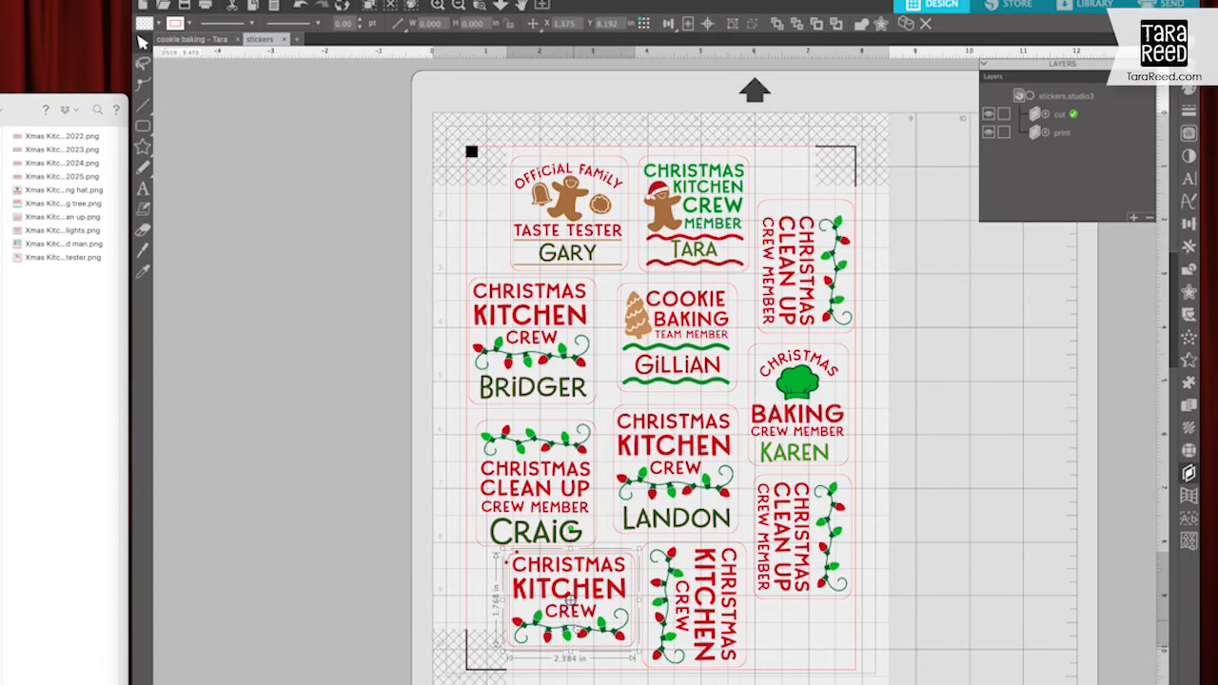
pyautogui.click(669, 24)
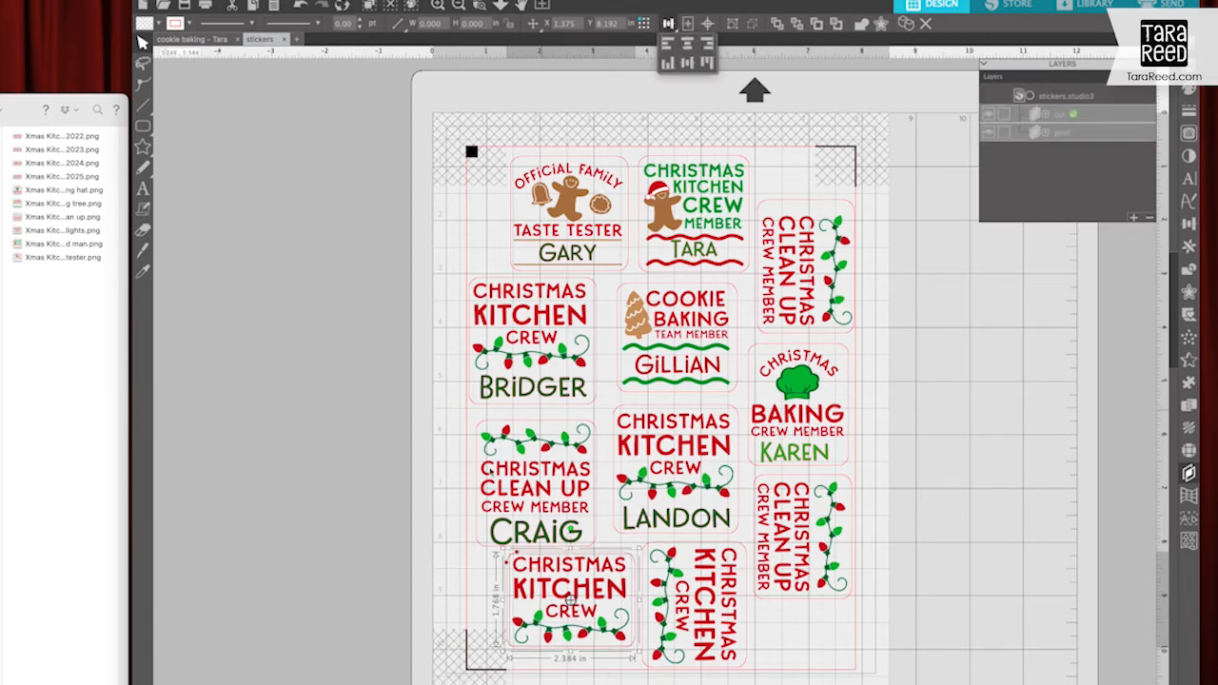
pyautogui.click(476, 436)
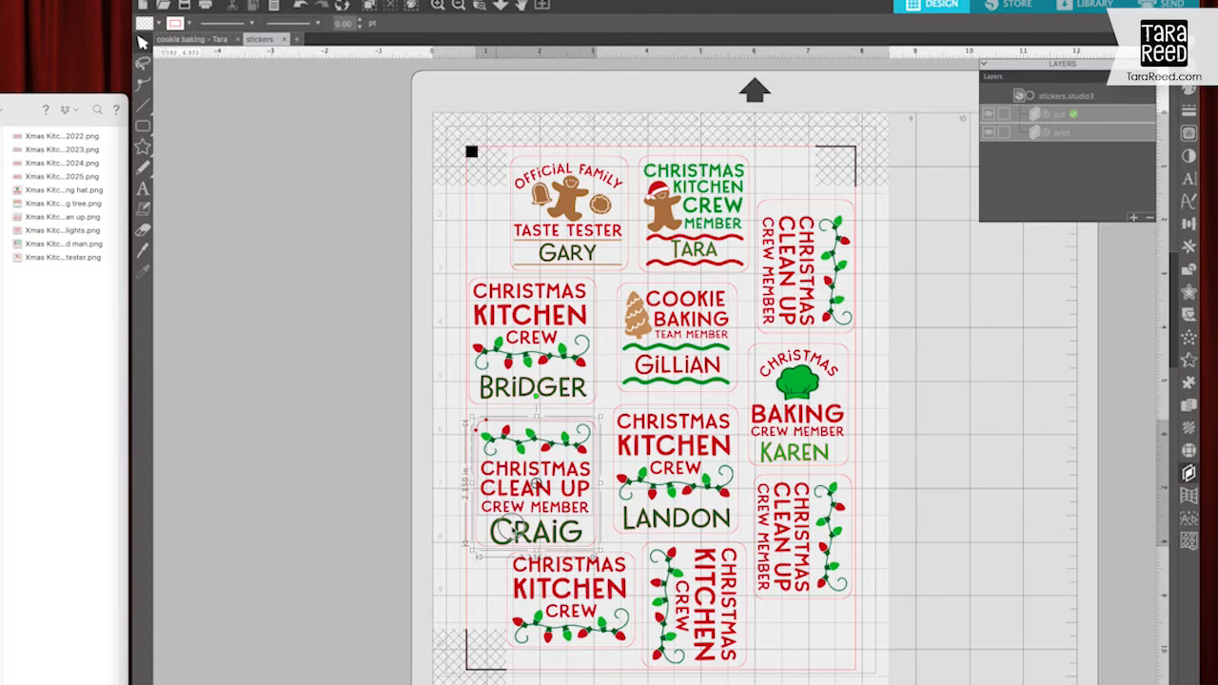
pyautogui.click(619, 22)
pyautogui.click(639, 44)
pyautogui.click(473, 302)
pyautogui.click(515, 181)
pyautogui.click(620, 22)
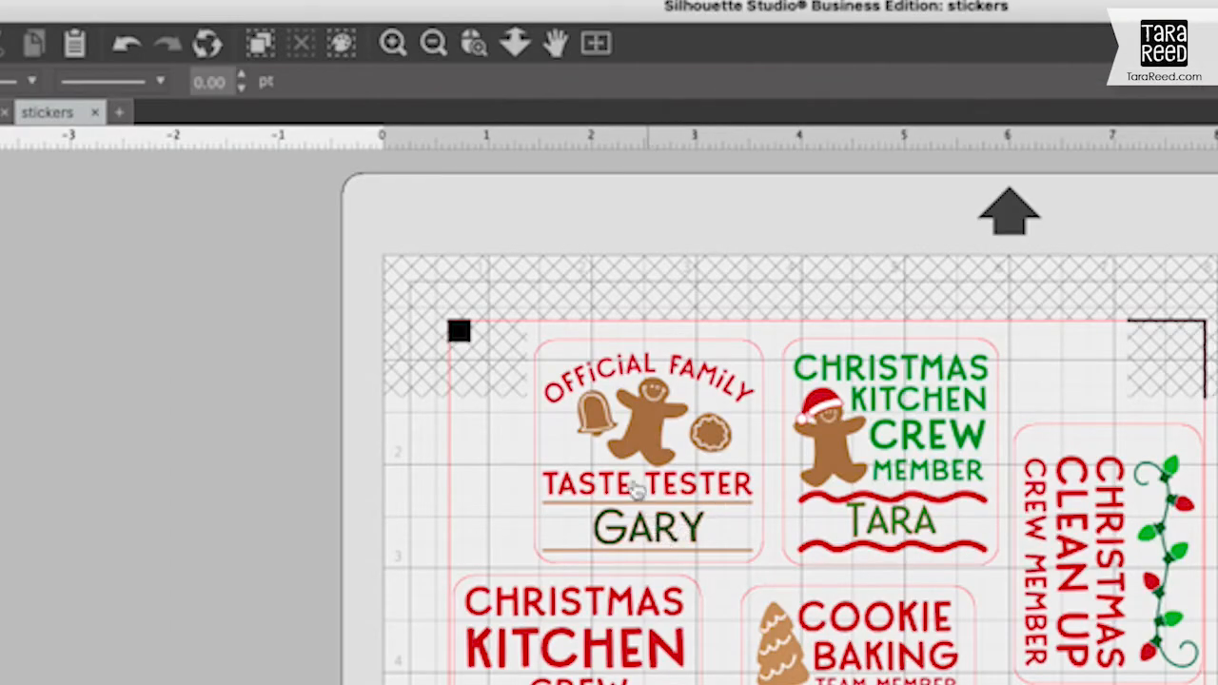
# - Group the Official Family Taste Tester artwork with the name placed between its lines
pyautogui.click(670, 544)
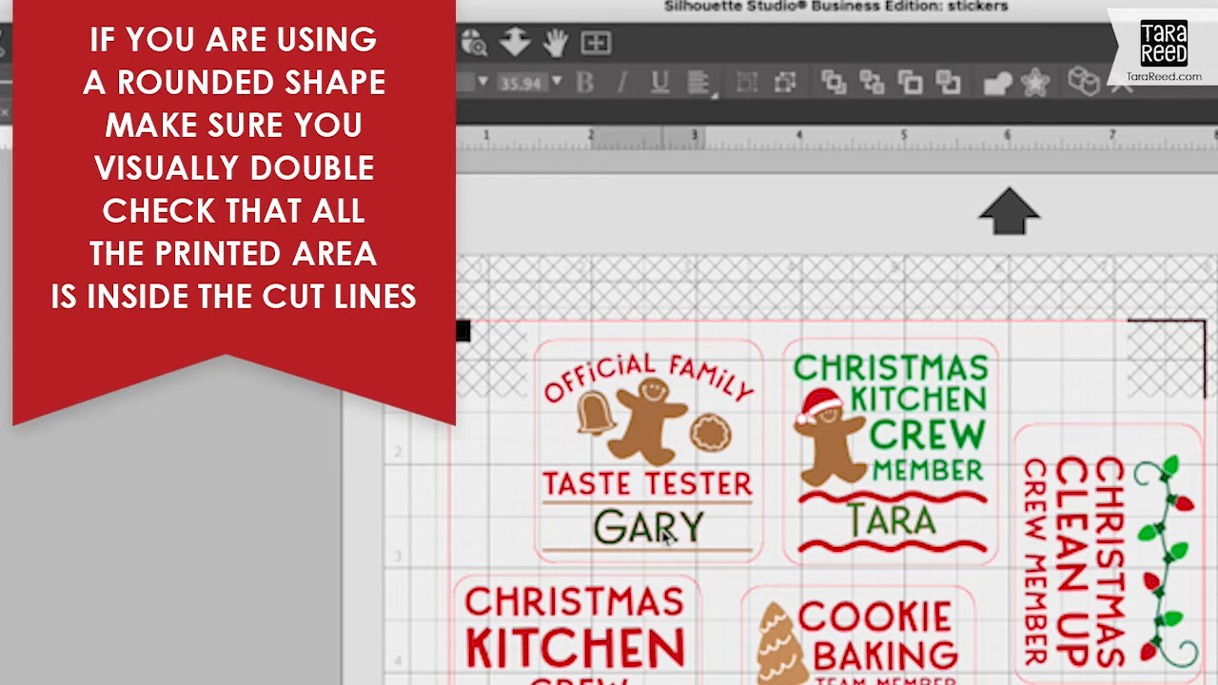
pyautogui.click(656, 426)
pyautogui.rightClick(655, 413)
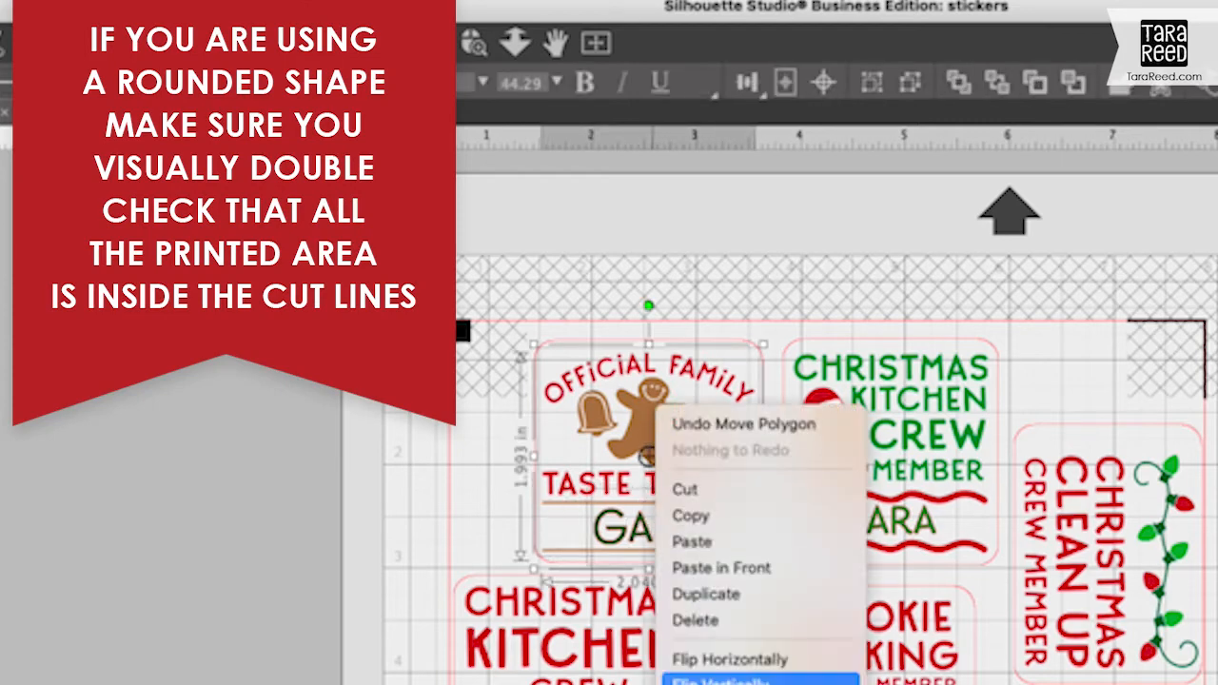
pyautogui.click(712, 681)
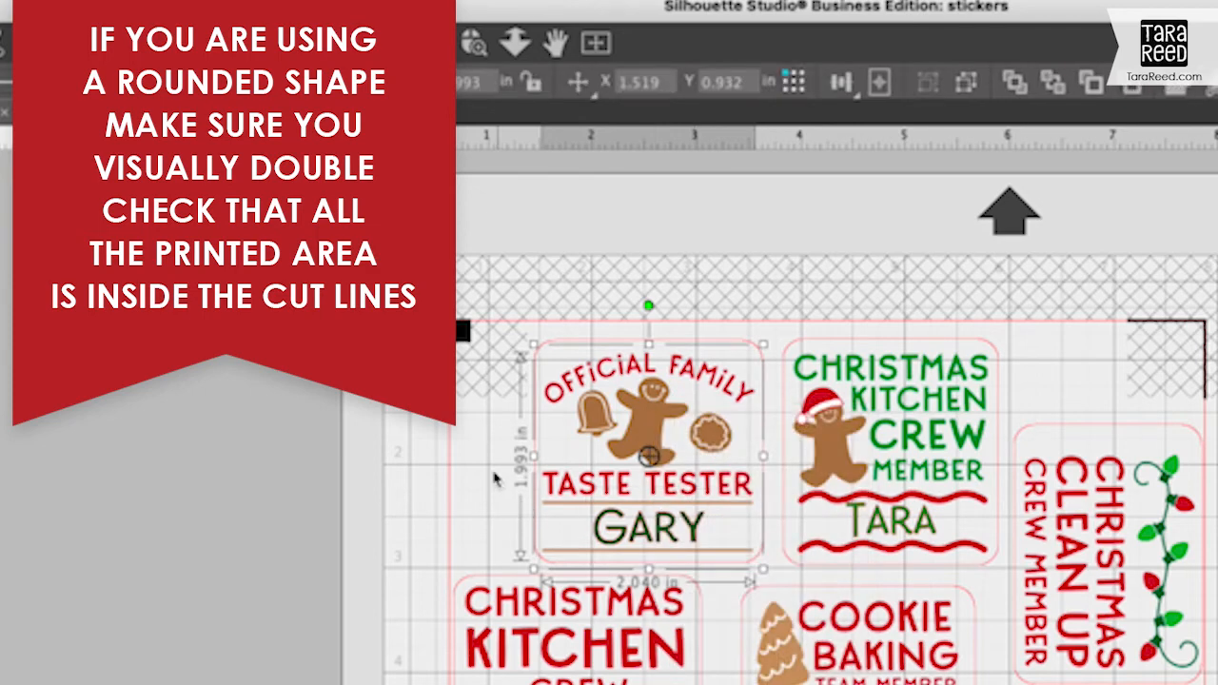
# - Centre-align the Official Family Taste Tester, Cookie Baking and other remaining designs with their rounded cut lines
pyautogui.click(590, 514)
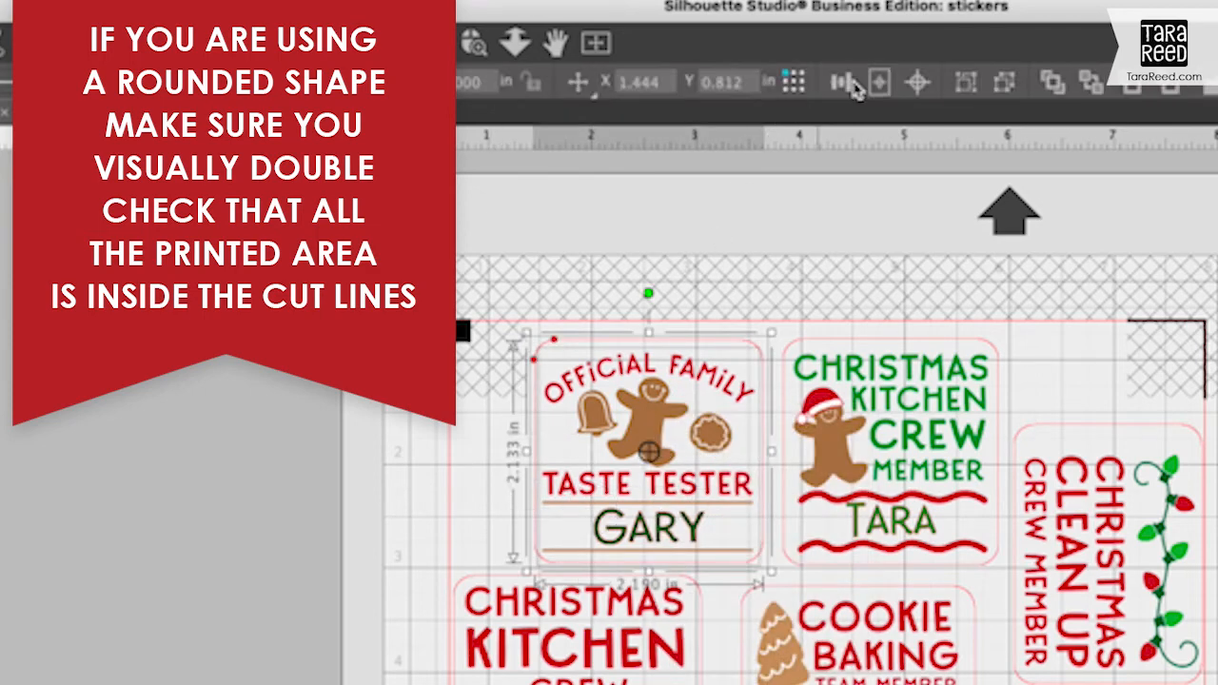
pyautogui.click(854, 83)
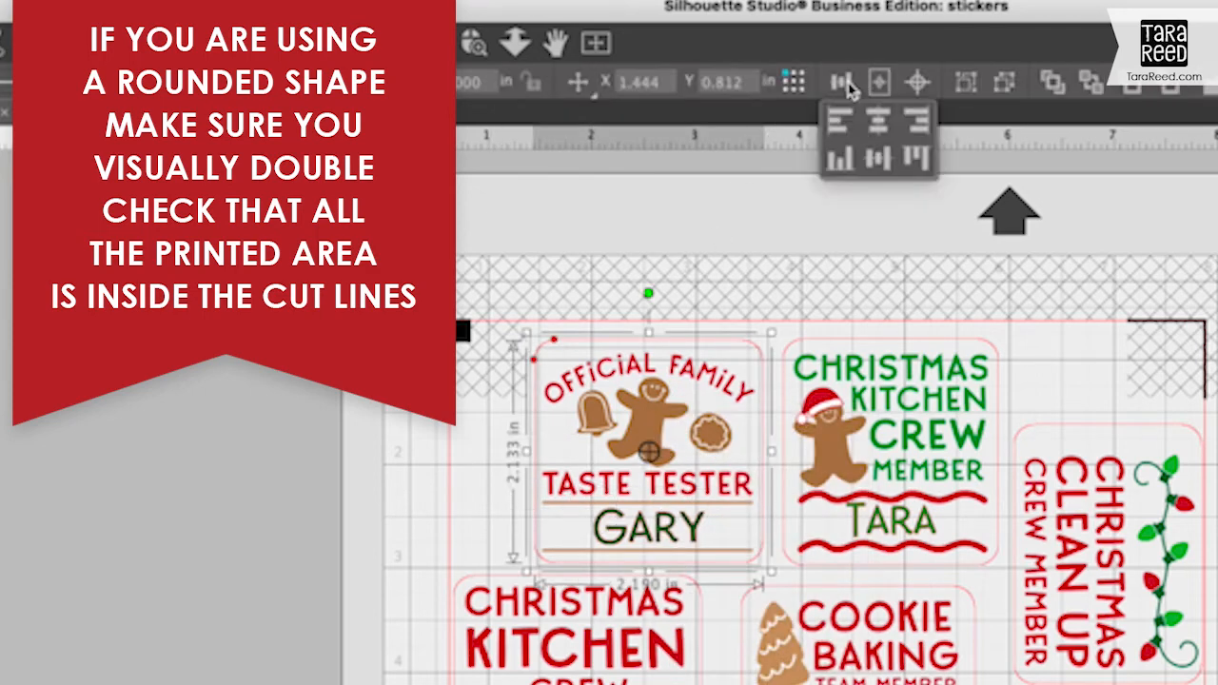
pyautogui.click(891, 161)
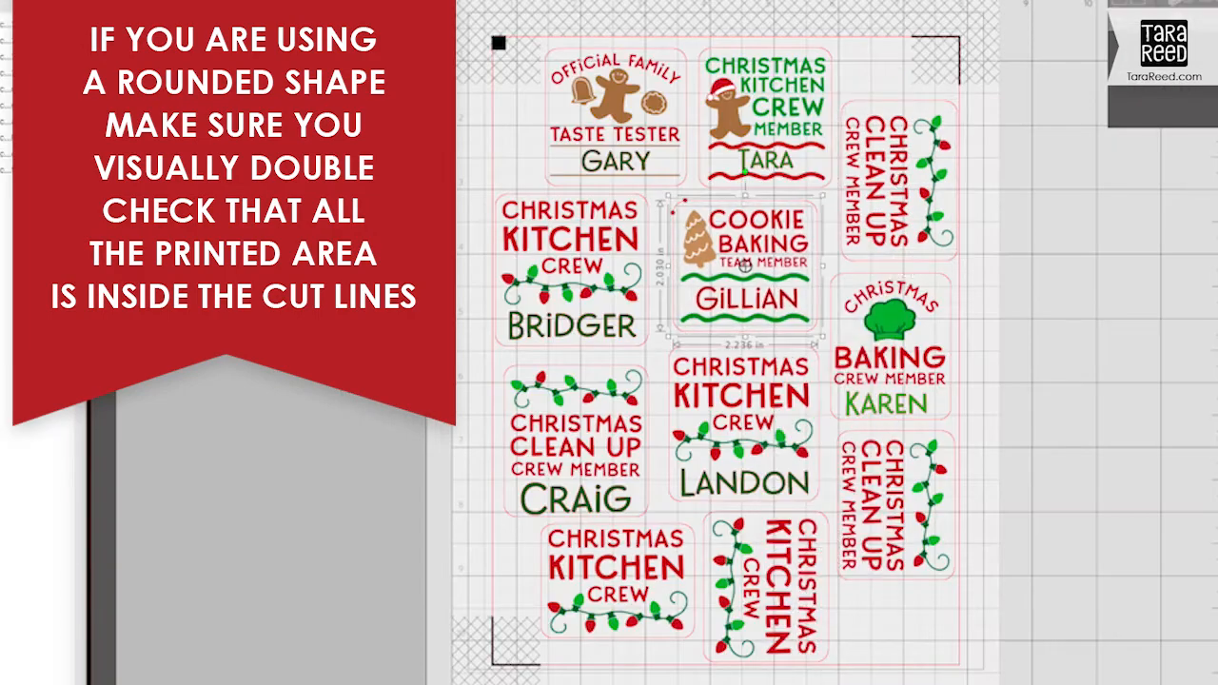
pyautogui.click(615, 380)
pyautogui.click(798, 582)
pyautogui.click(910, 681)
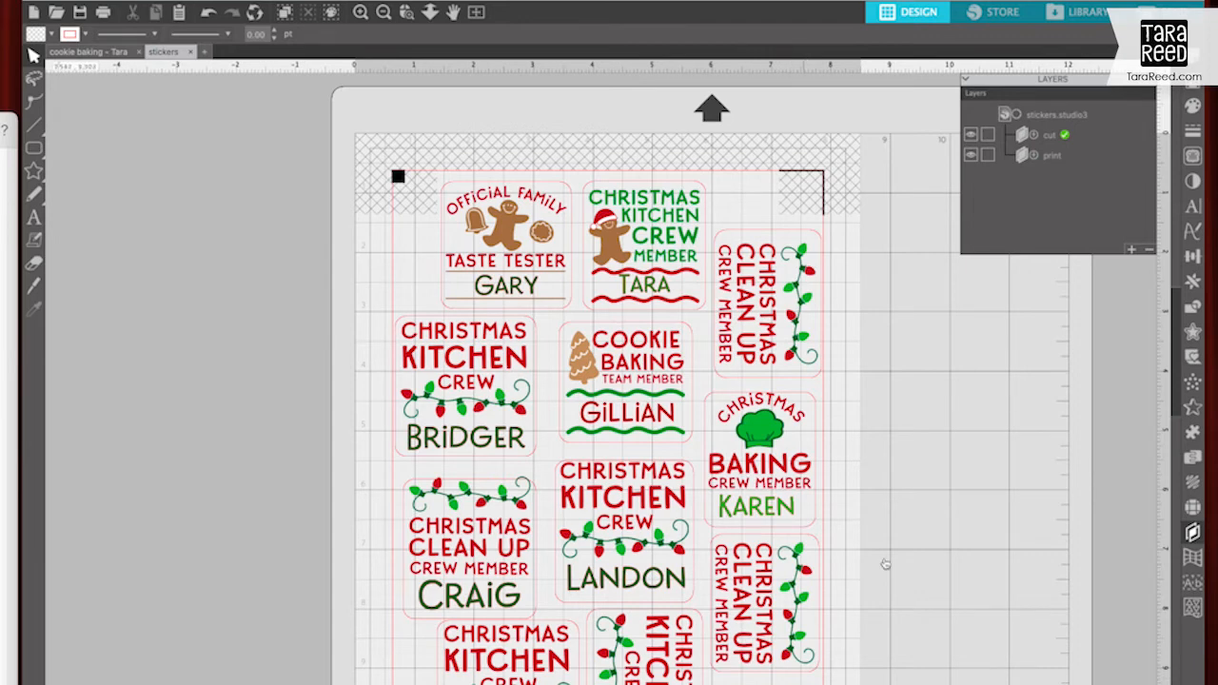
# - Hide the cut layer, leaving the print layer visible for printing the sticker designs
pyautogui.click(971, 136)
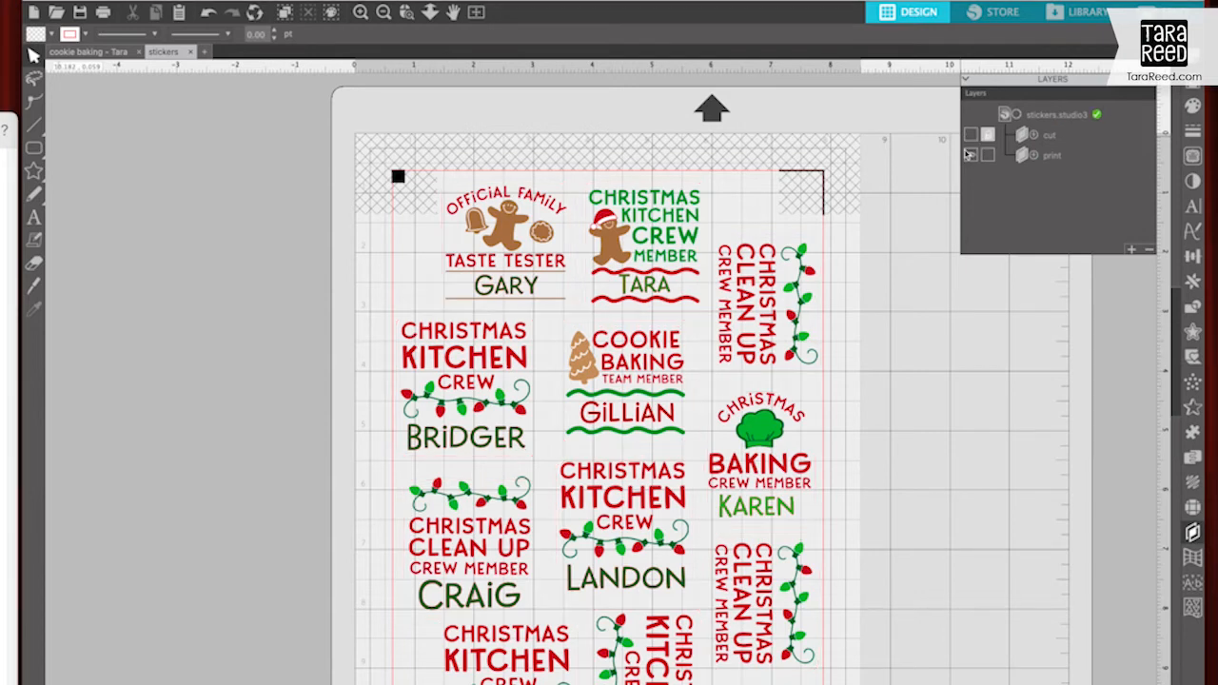
pyautogui.click(971, 136)
pyautogui.click(971, 136)
# - Open the print settings for the sticker page and set the media type to Photo Glossy Paper
pyautogui.press('super+p')
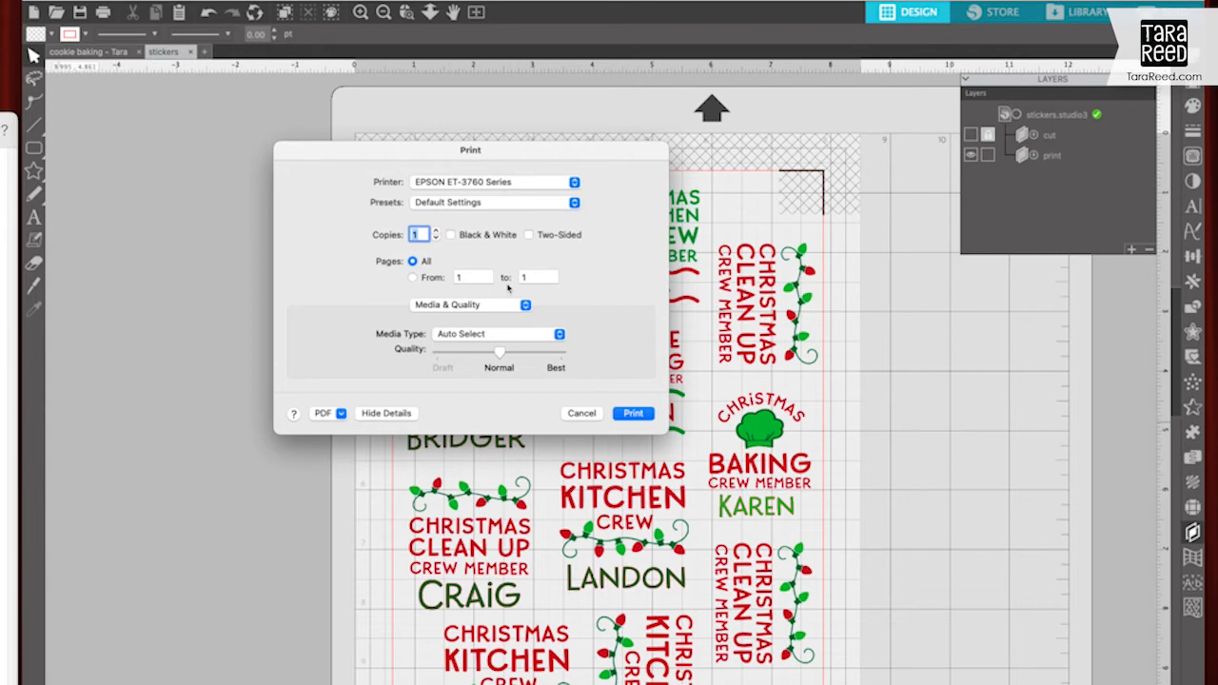
pyautogui.click(510, 335)
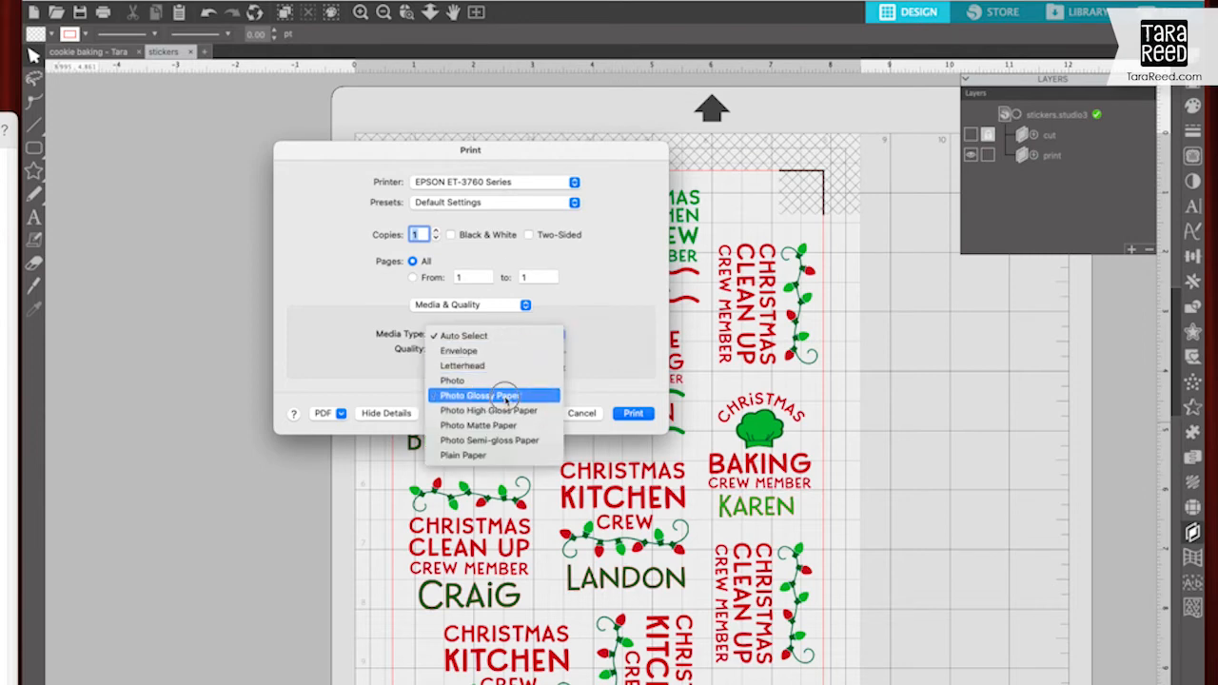
pyautogui.click(504, 397)
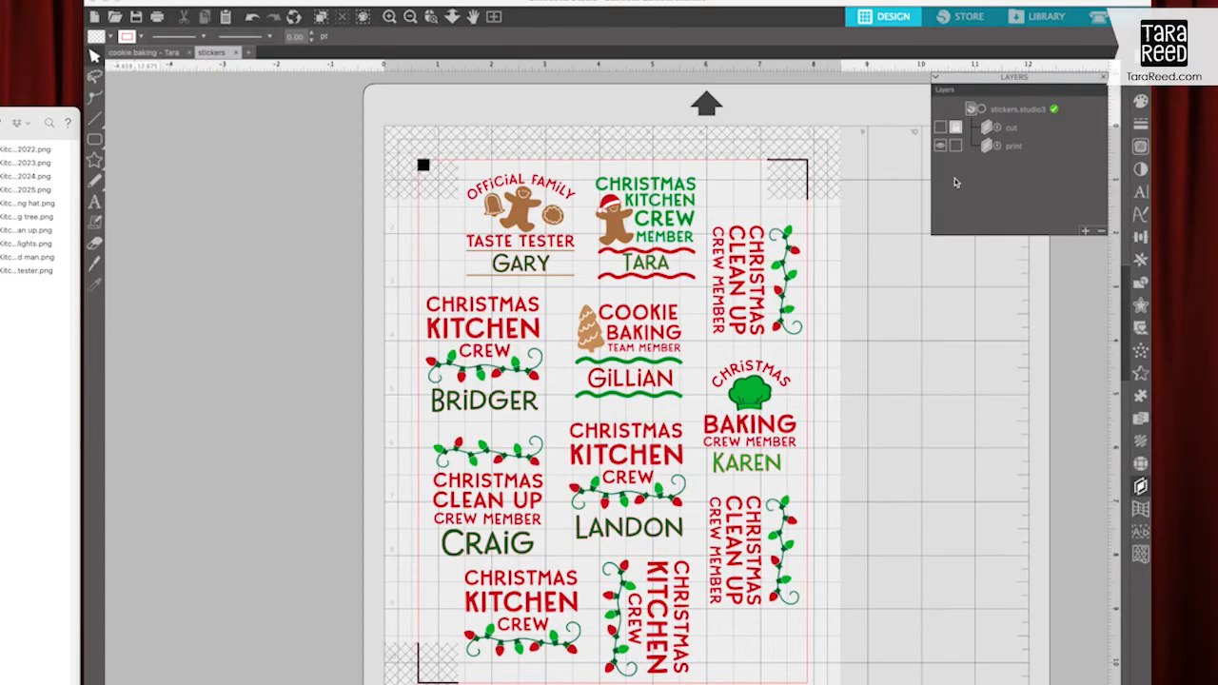
# - Hide the print layer and show the cut layer with the rounded cut lines
pyautogui.click(940, 147)
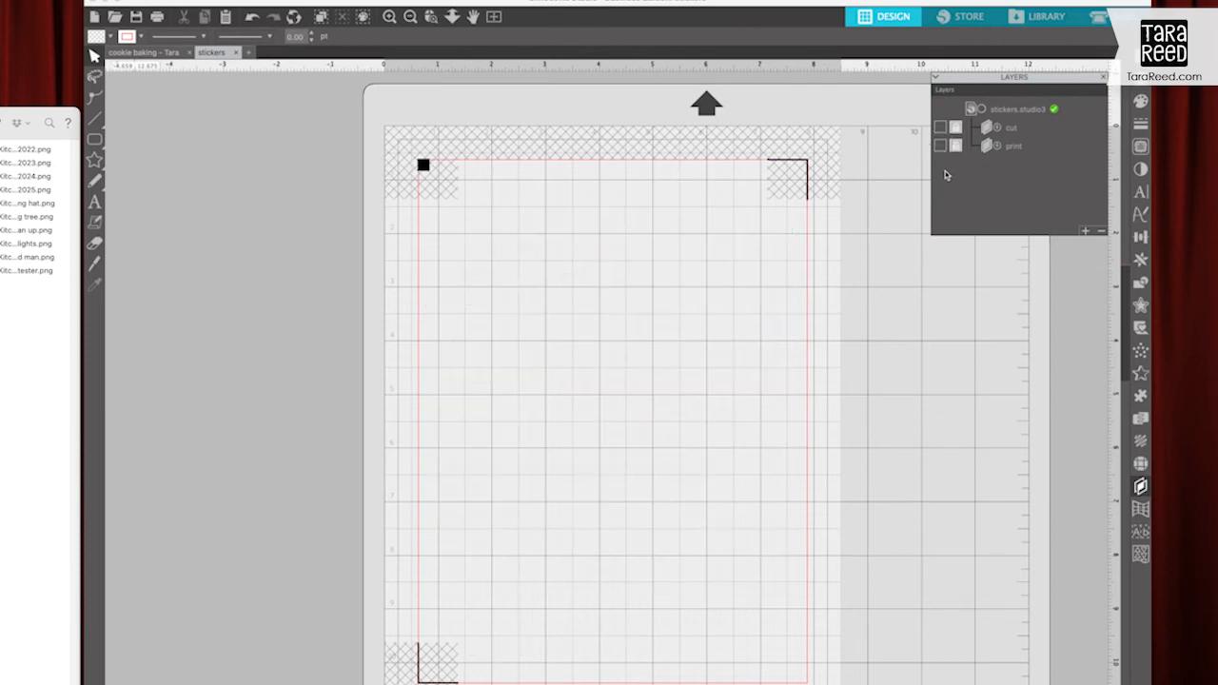
pyautogui.click(940, 128)
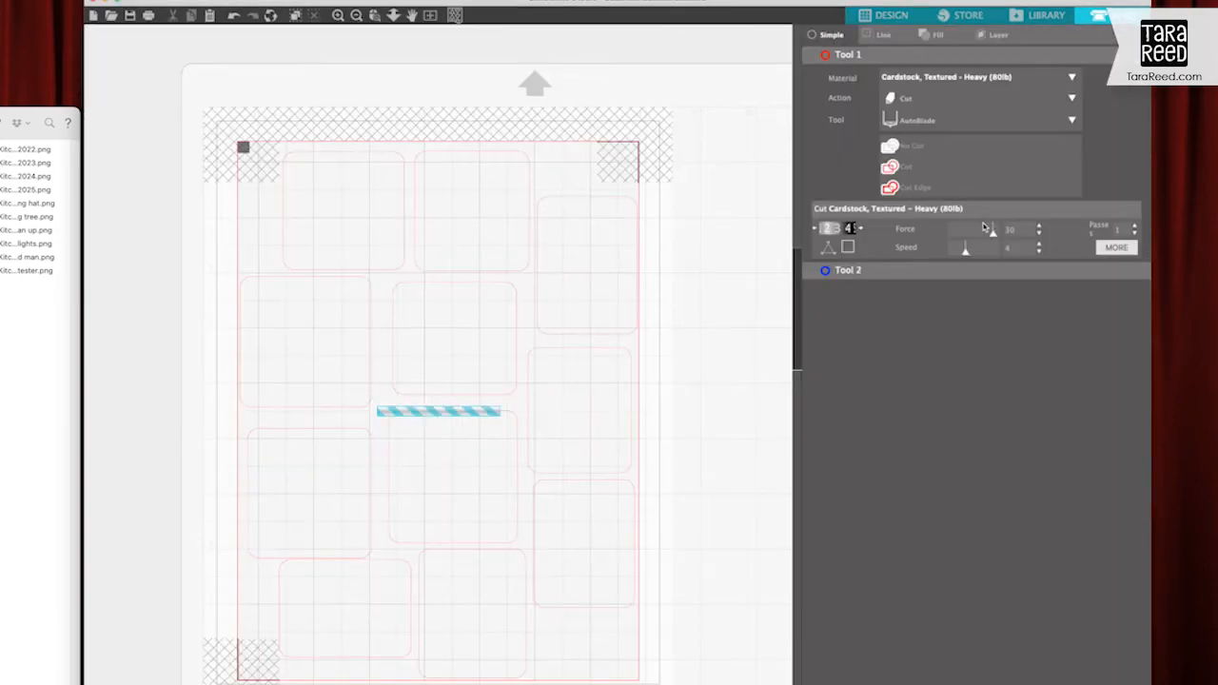
# - In the send setup, set Tool 1's cut material to Sticker Paper, White, with force 28 and 2 passes
pyautogui.click(1073, 77)
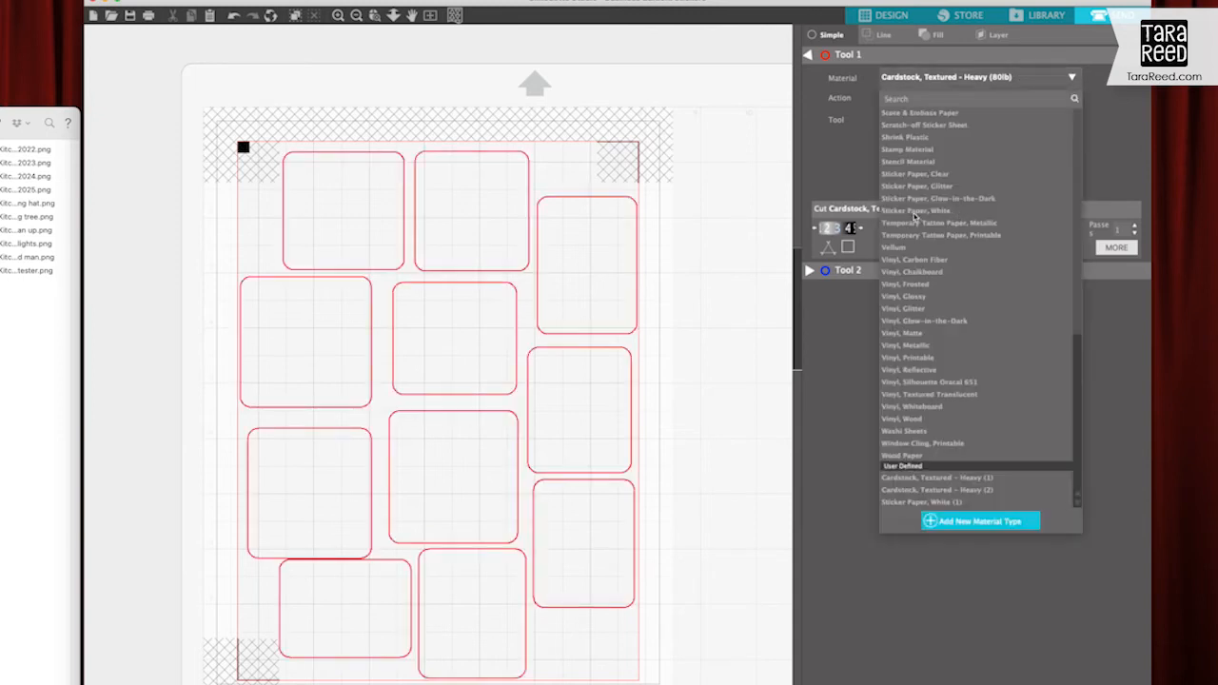
pyautogui.click(915, 212)
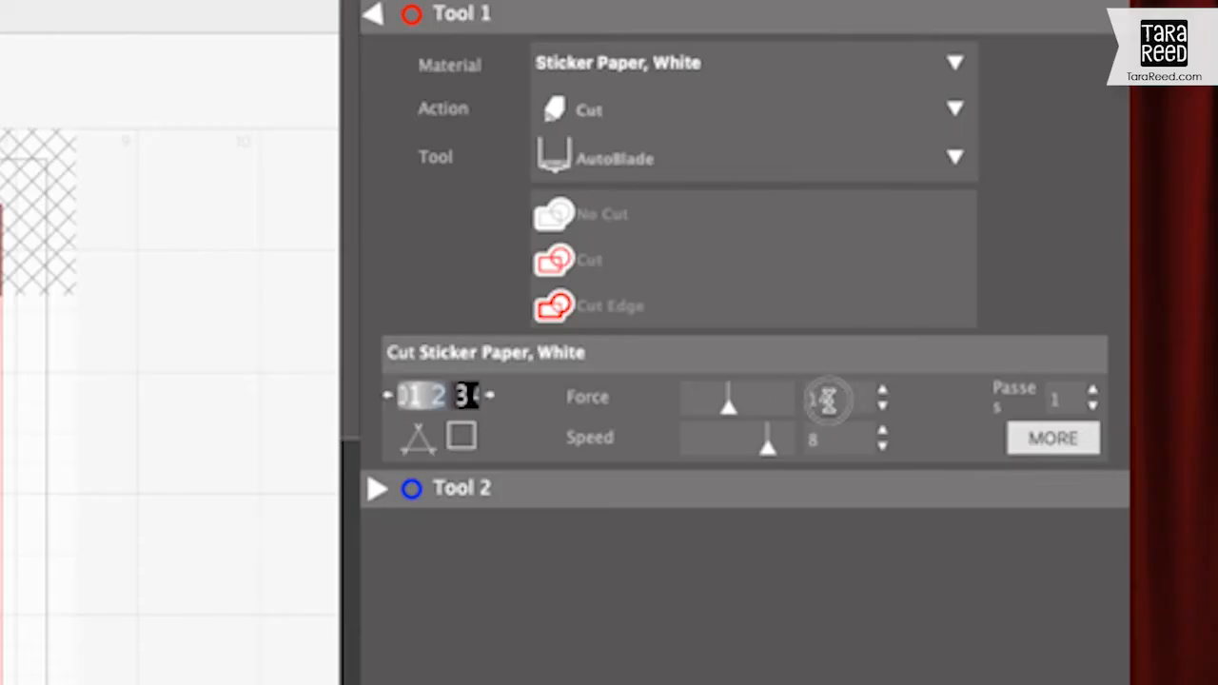
pyautogui.doubleClick(1013, 233)
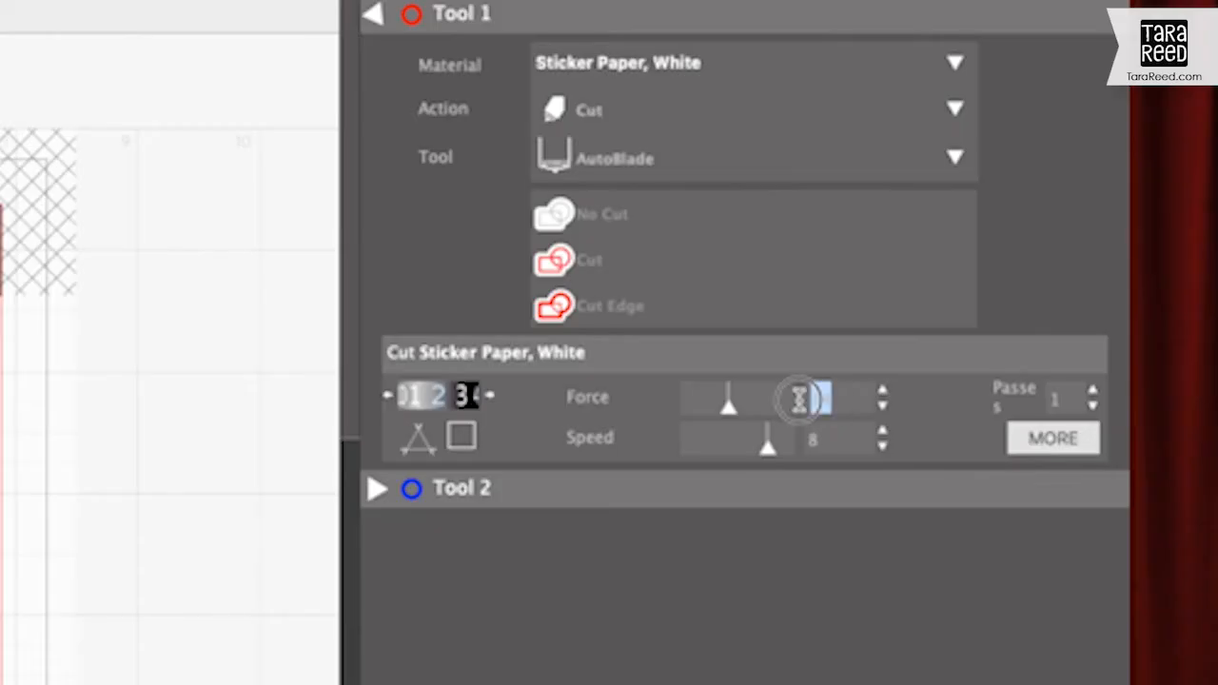
pyautogui.write('2')
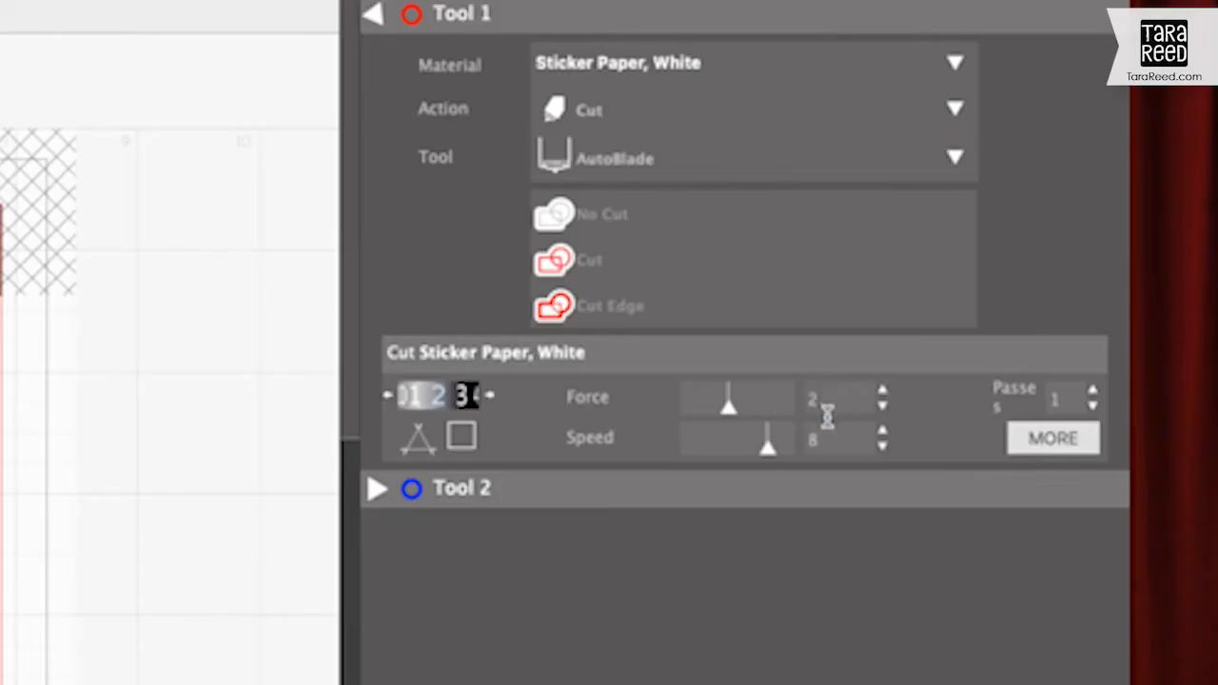
pyautogui.write('8')
pyautogui.click(1054, 399)
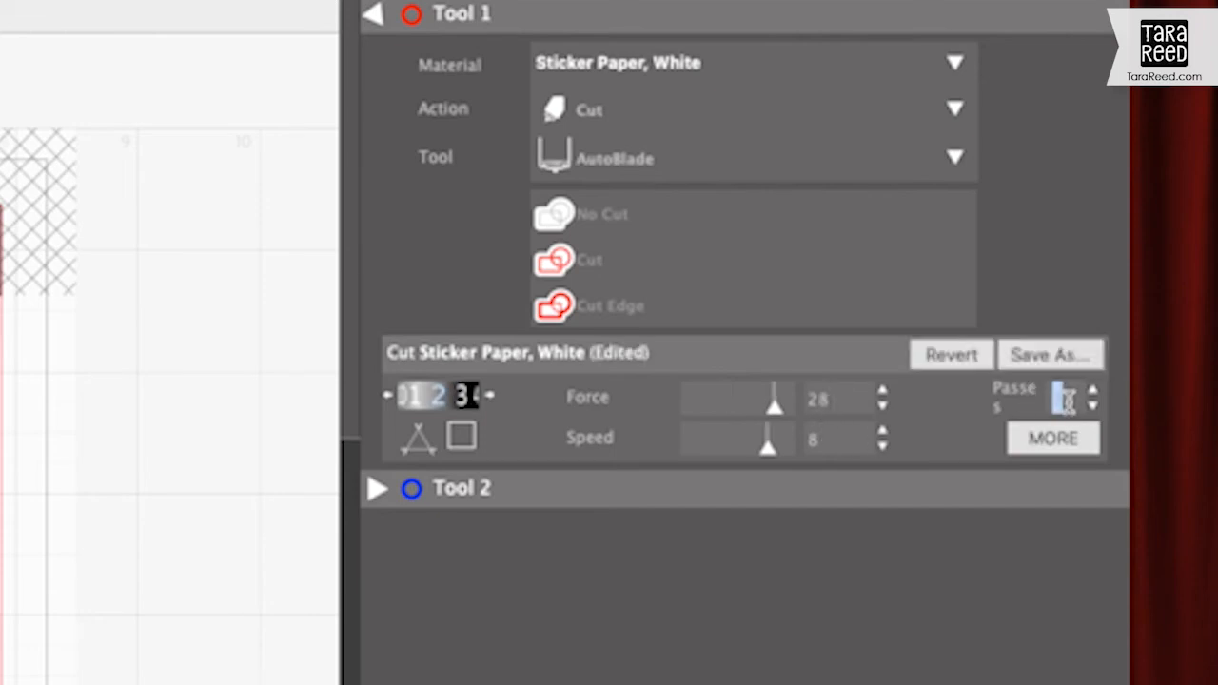
pyautogui.write('2')
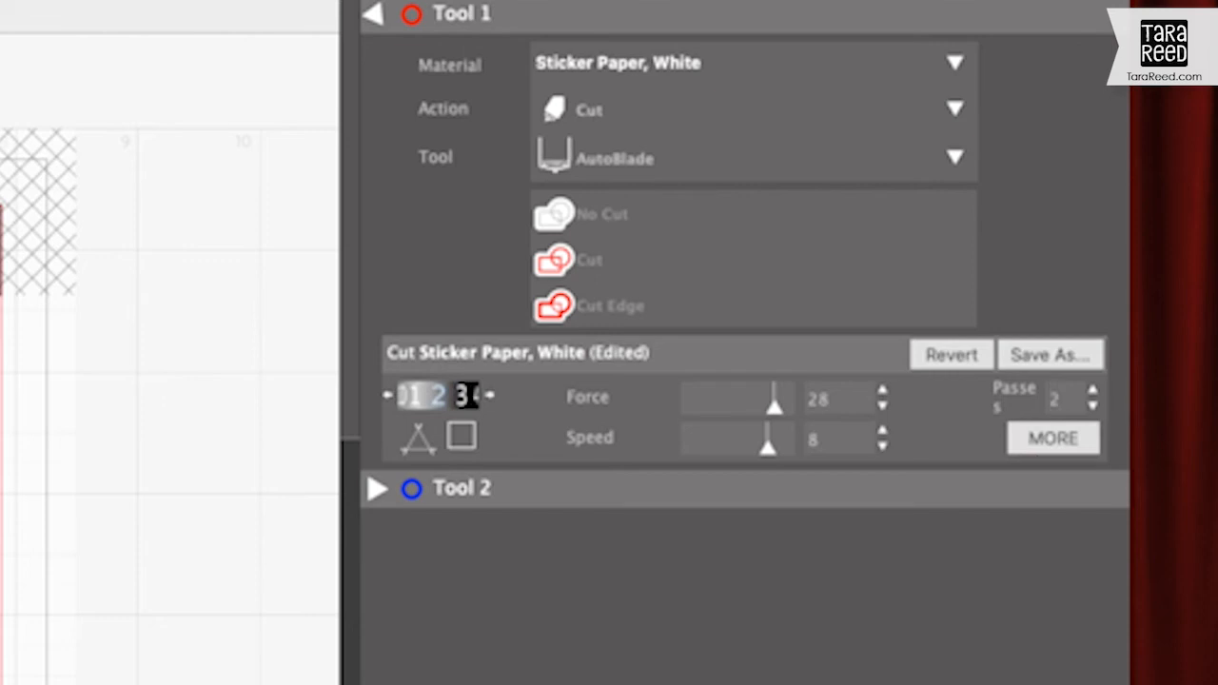